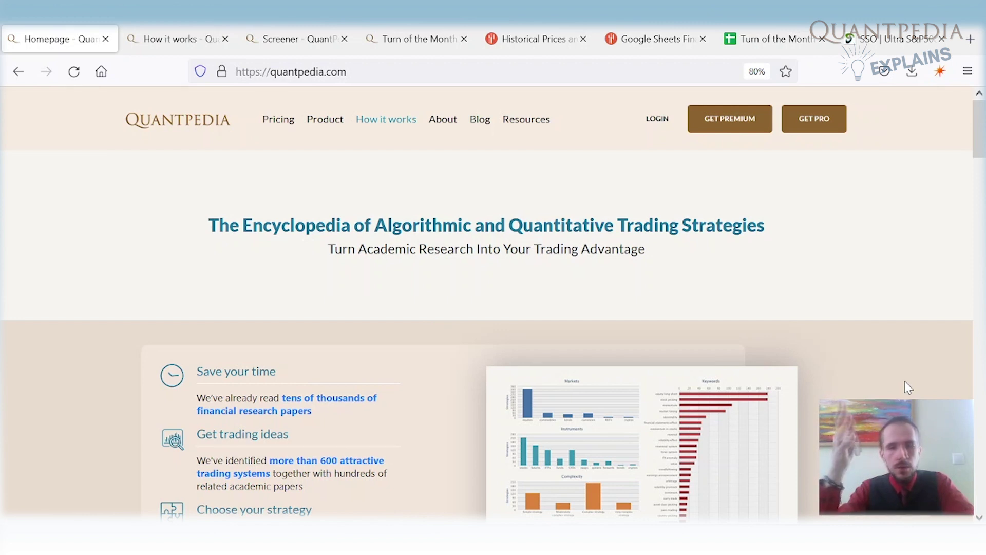
# Open Quantpedia's How it works page and read how trading rules and strategy characteristics are extracted from research papers.
pyautogui.click(159, 41)
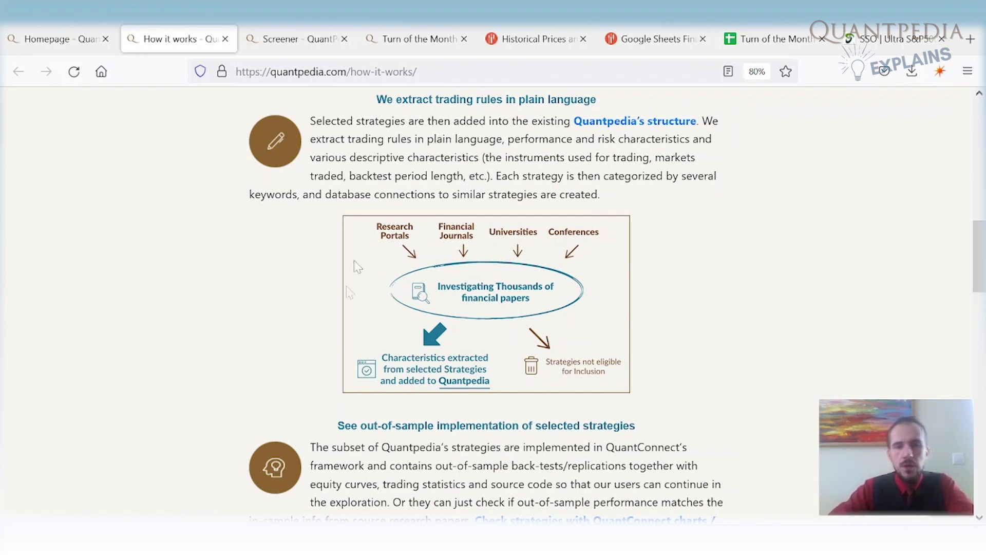
pyautogui.moveTo(370, 139); pyautogui.dragTo(687, 140)
pyautogui.moveTo(351, 157); pyautogui.dragTo(653, 159)
pyautogui.moveTo(310, 176); pyautogui.dragTo(441, 179)
pyautogui.moveTo(507, 178); pyautogui.dragTo(328, 209)
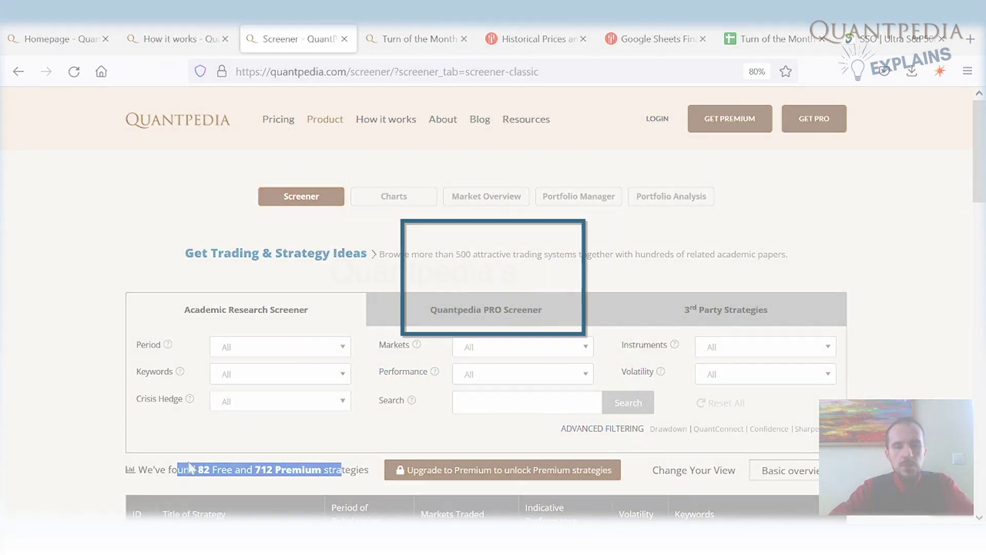
# Browse the Quantpedia strategy screener and read the Turn of the Month in Equity Indexes article, including its QuantConnect backtest chart.
pyautogui.click(189, 466)
pyautogui.scroll(-6, 206, 457)
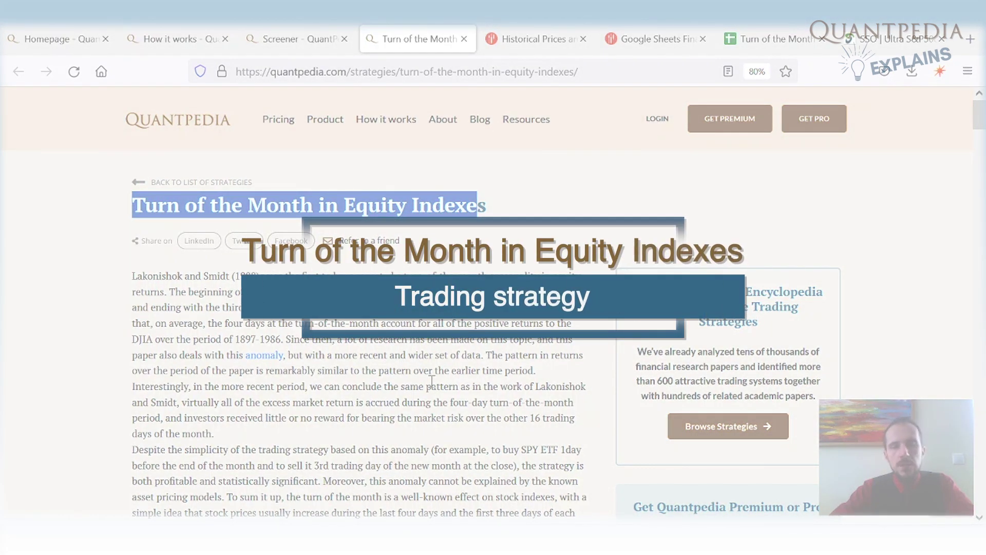
pyautogui.scroll(-3, 432, 380)
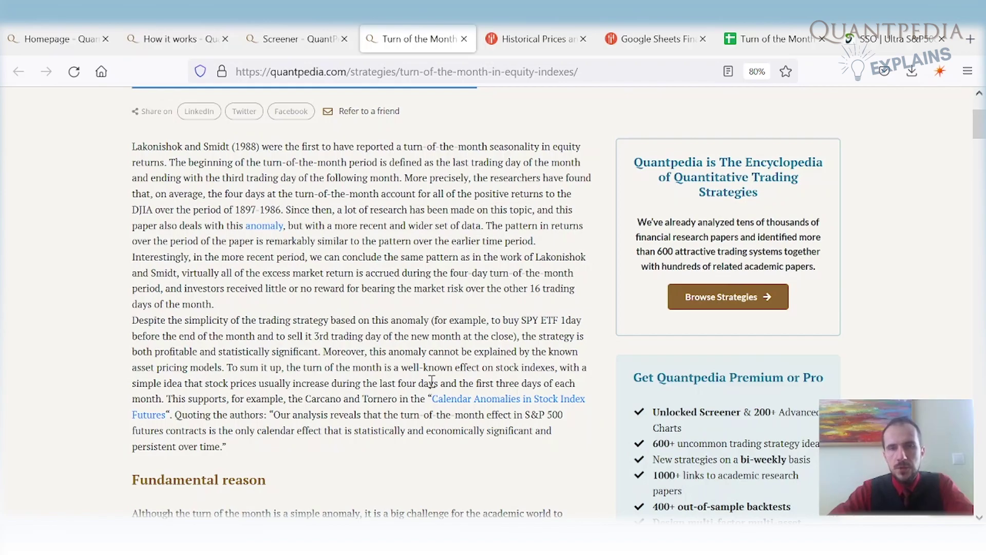
pyautogui.moveTo(976, 129); pyautogui.dragTo(976, 262)
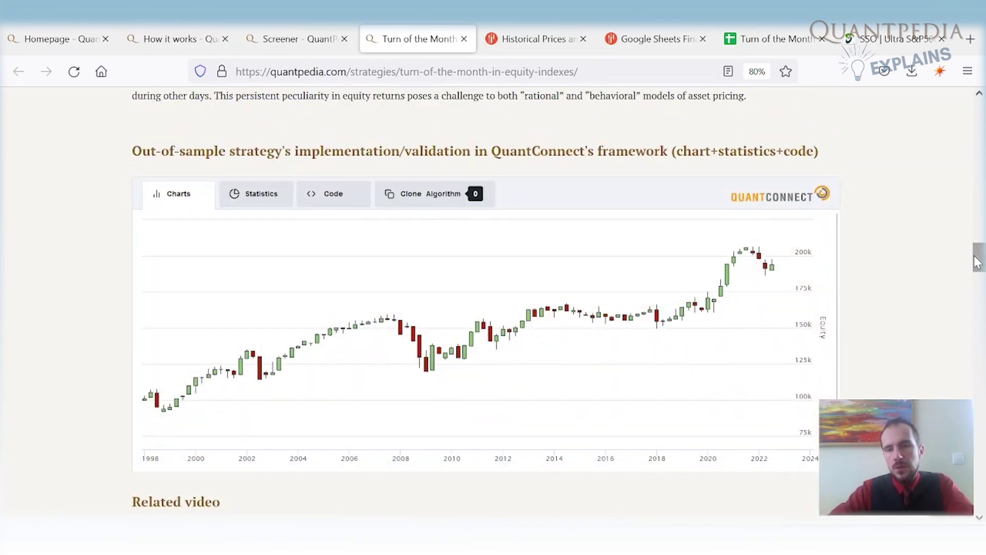
pyautogui.moveTo(976, 262); pyautogui.dragTo(978, 123)
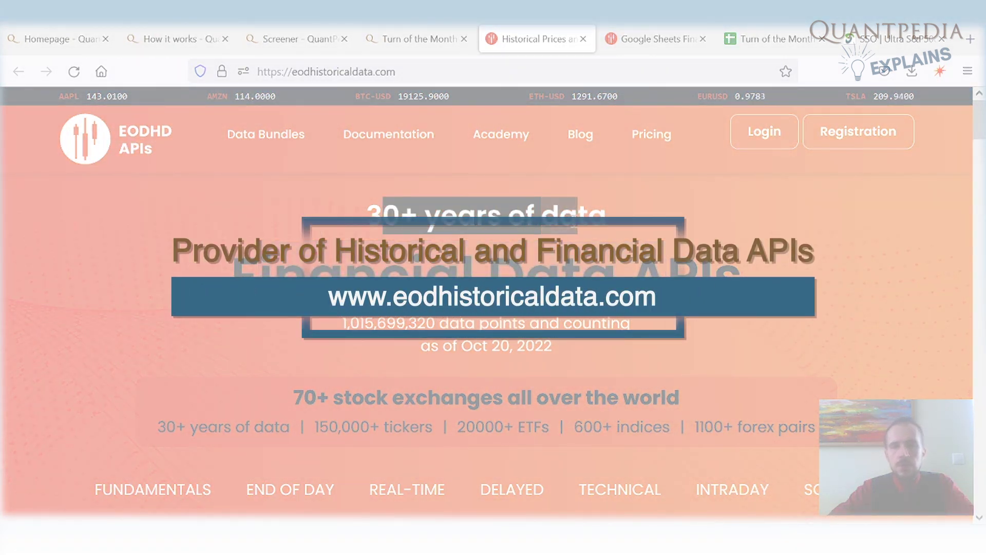
# Review the EODHD homepage's exchange, ticker, ETF, index and forex coverage and its Google Sheets Financial Data Integrations documentation.
pyautogui.moveTo(317, 398); pyautogui.dragTo(642, 400)
pyautogui.moveTo(322, 427); pyautogui.dragTo(371, 427)
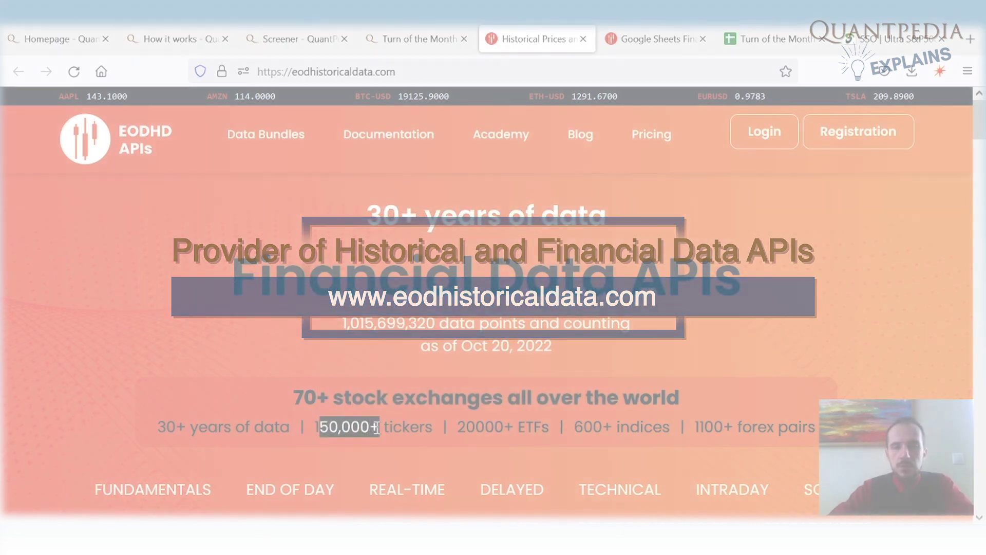
pyautogui.moveTo(465, 427); pyautogui.dragTo(630, 427)
pyautogui.moveTo(704, 426); pyautogui.dragTo(778, 431)
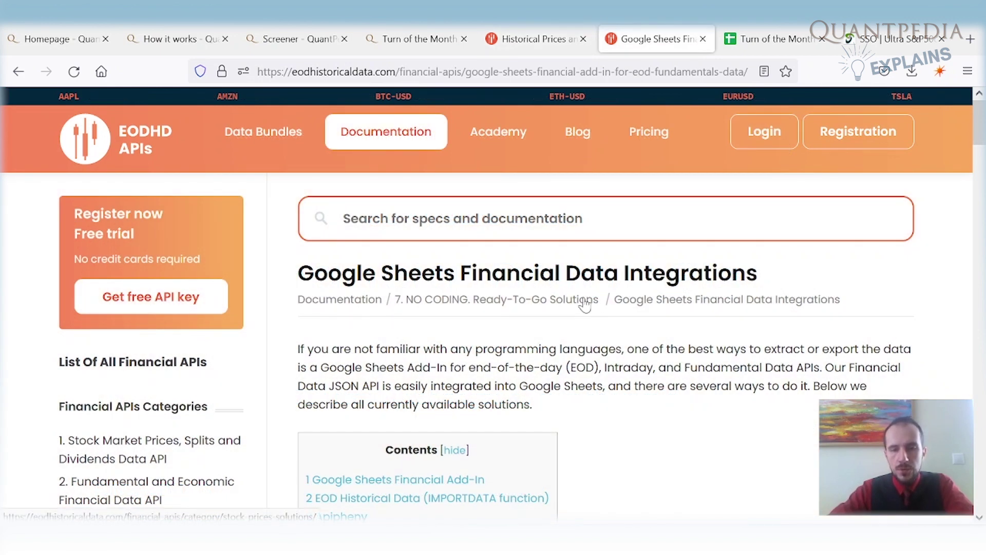
pyautogui.moveTo(411, 139)
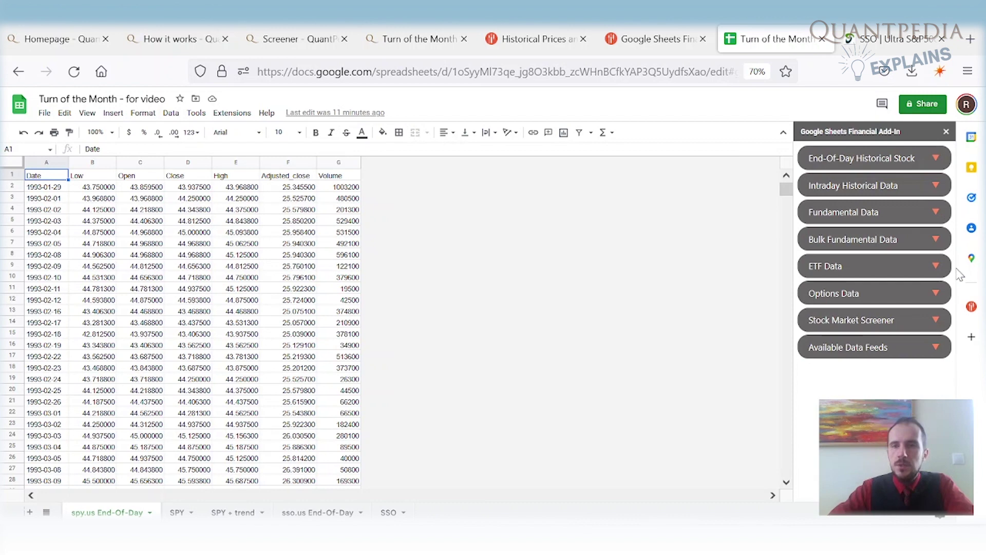
# In the Turn of the Month Google Sheet, enter the ticker SPY.US in the Financial Add-In's End-Of-Day Historical Stock form.
pyautogui.click(936, 158)
pyautogui.write('S')
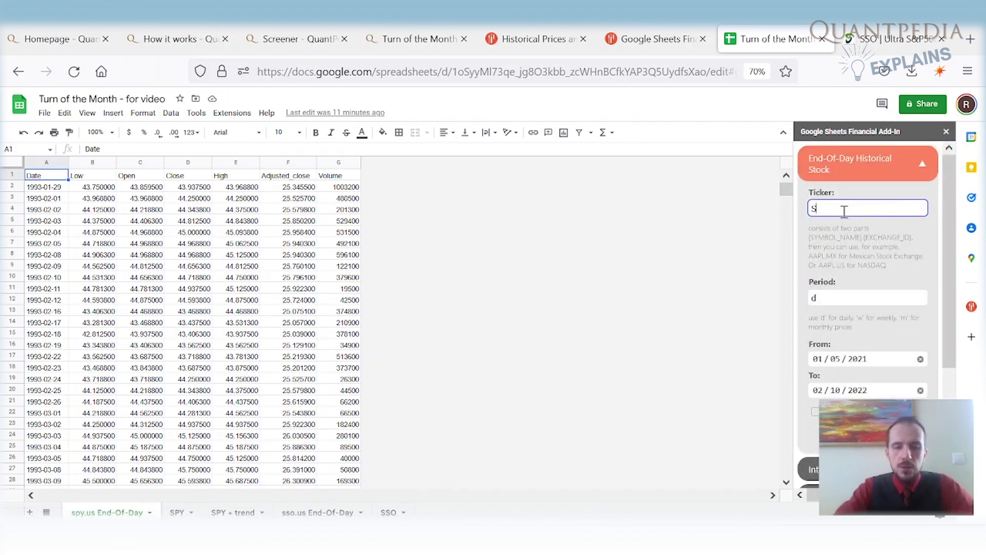
pyautogui.write('PY>US')
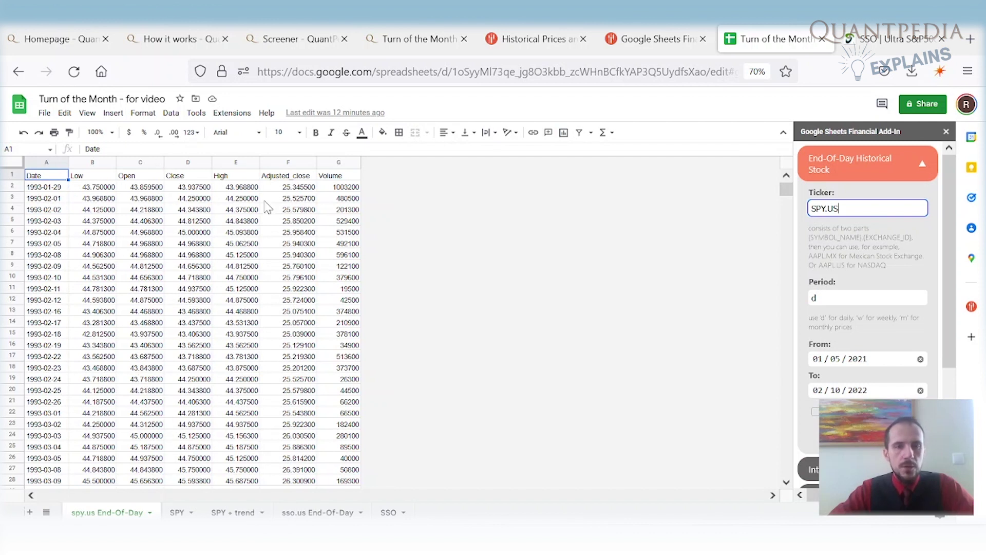
# Examine the Adjusted_close data and the SPY sheet's formulas for daily performance, benchmark performance and Perf/DD.
pyautogui.click(294, 162)
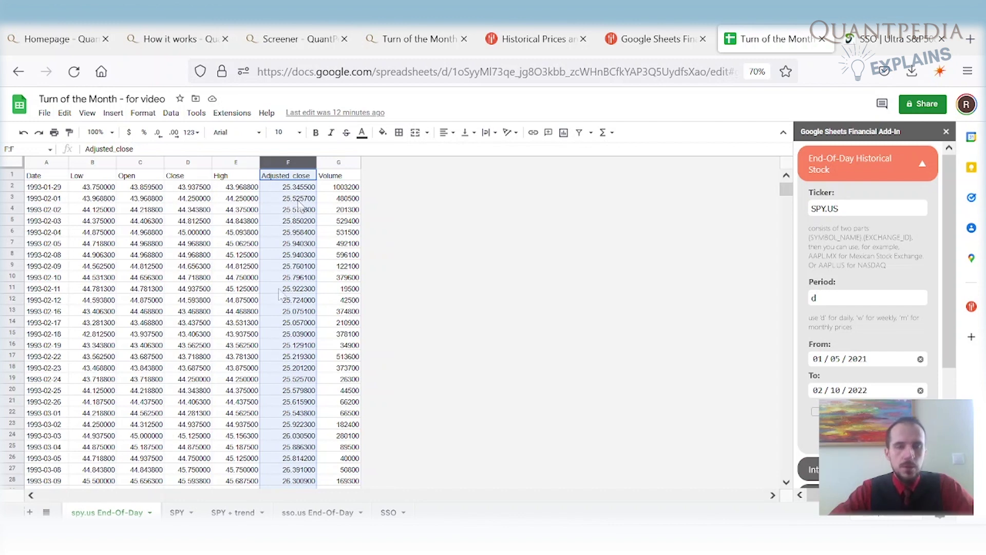
pyautogui.click(181, 511)
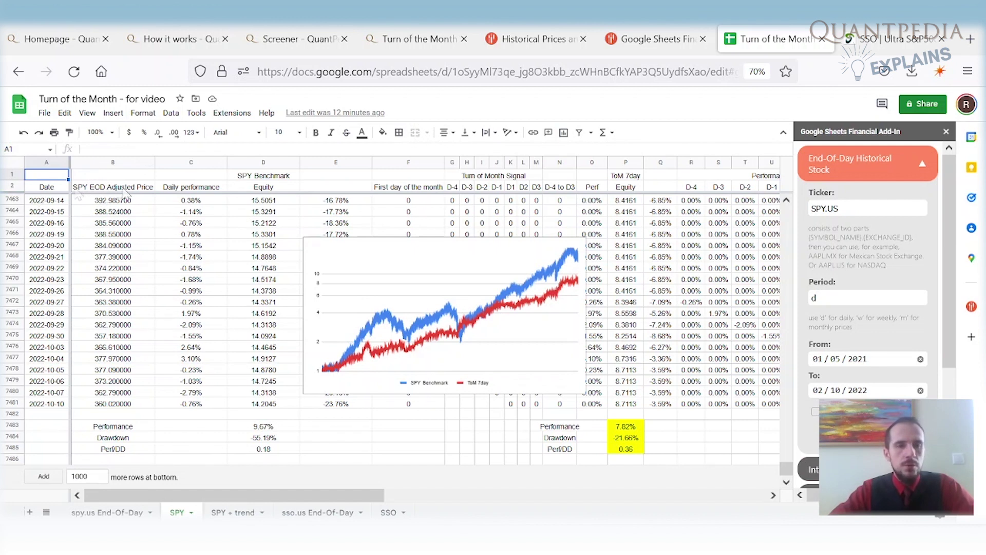
pyautogui.click(181, 293)
pyautogui.click(148, 148)
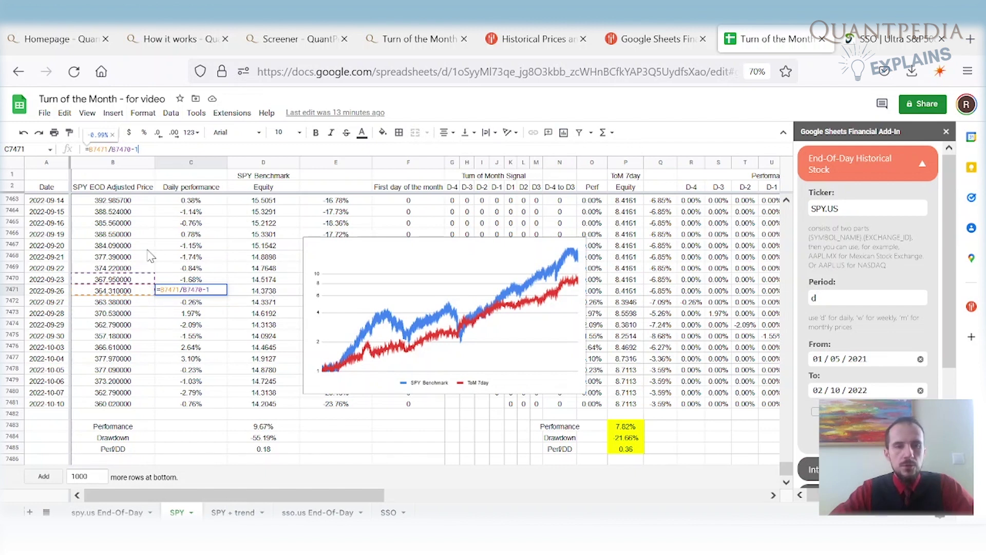
pyautogui.click(274, 427)
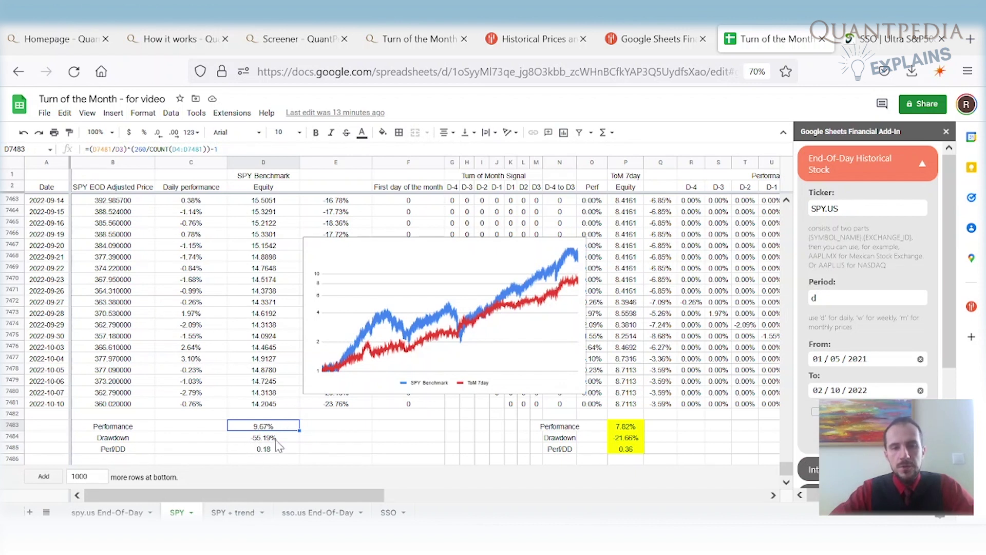
pyautogui.click(262, 450)
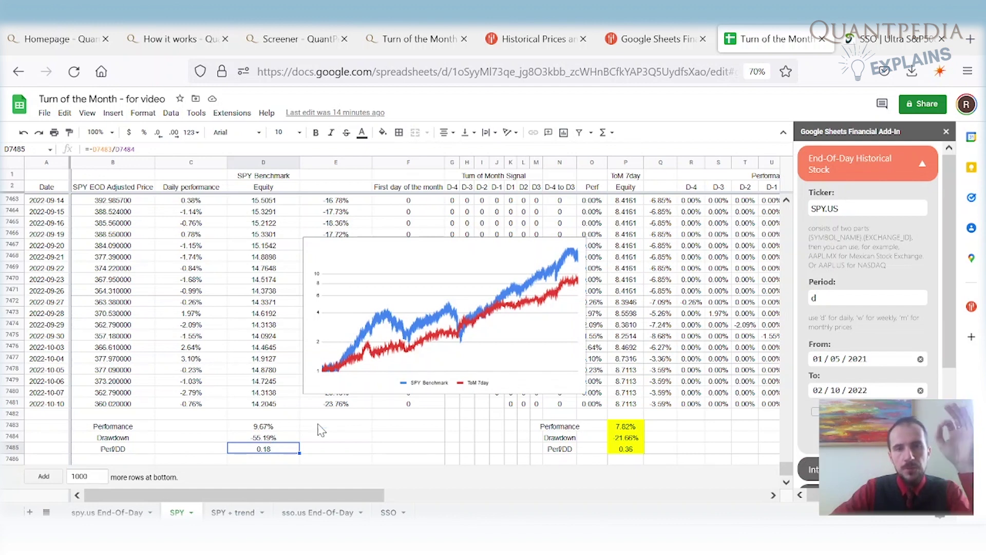
# Examine the formulas for the first day of the month and the D-4 to D3 turn-of-month signals around 2022-09-01.
pyautogui.click(412, 213)
pyautogui.scroll(2, 412, 221)
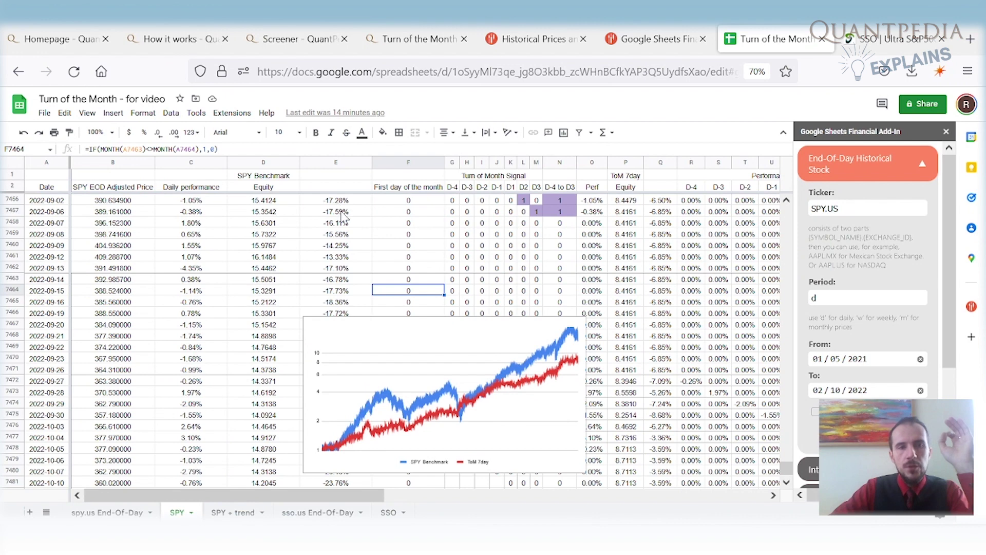
pyautogui.click(239, 149)
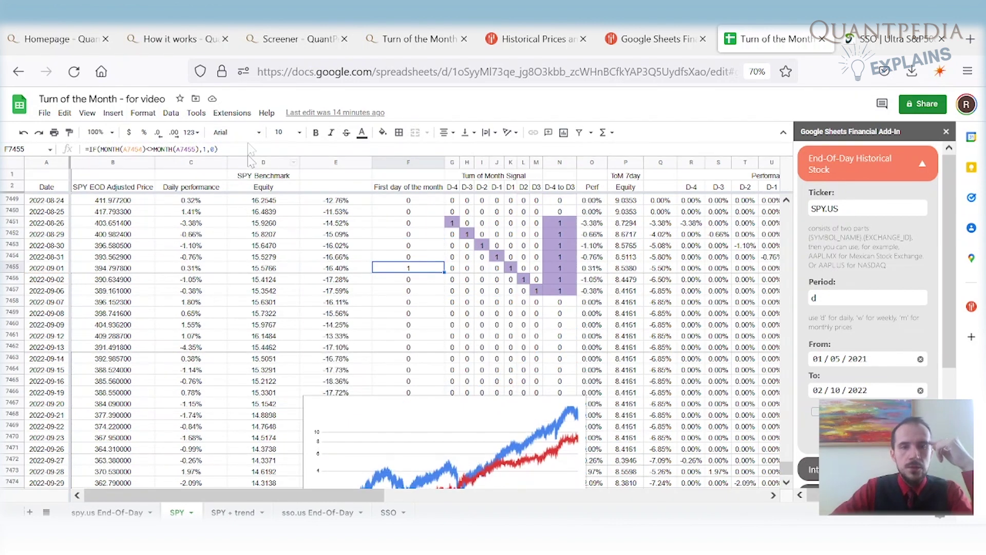
pyautogui.click(234, 149)
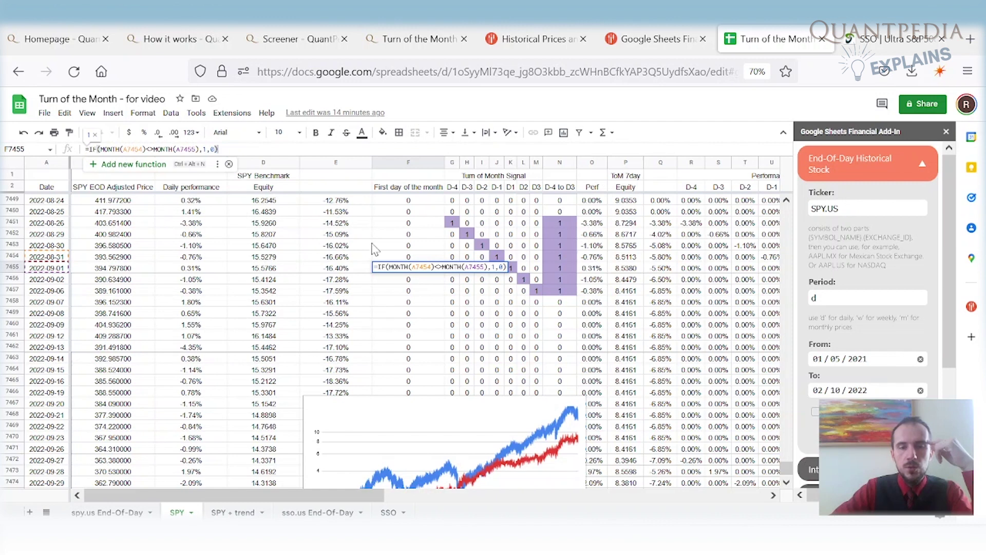
pyautogui.click(418, 294)
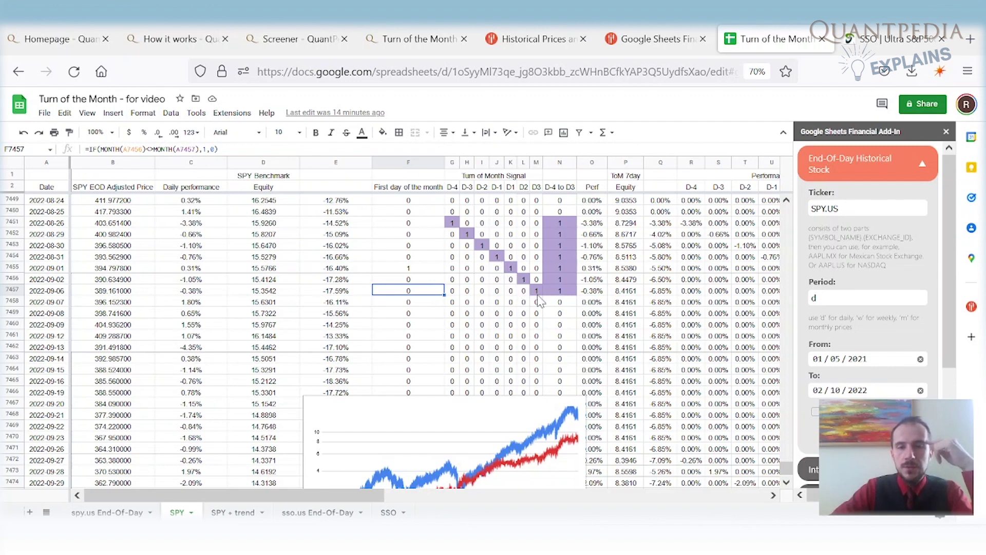
pyautogui.click(452, 223)
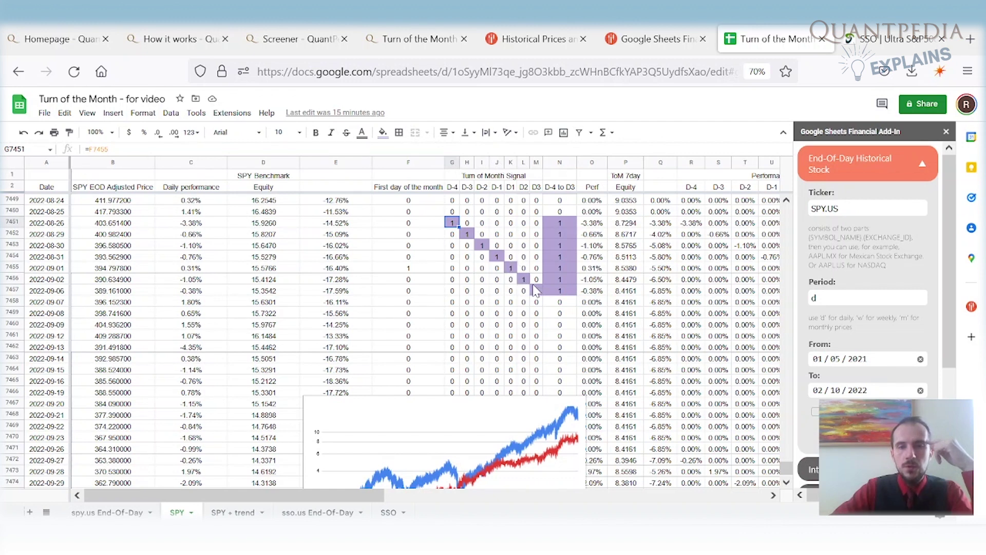
pyautogui.click(524, 246)
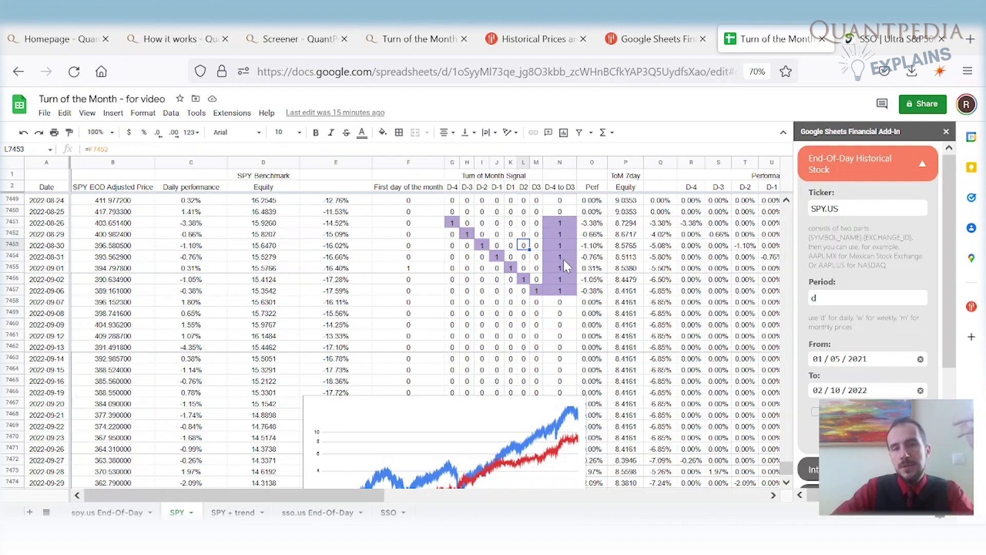
# Compare the ToM 7day strategy's performance, drawdown and Perf/DD with the SPY benchmark, including their equity chart.
pyautogui.scroll(-3, 564, 263)
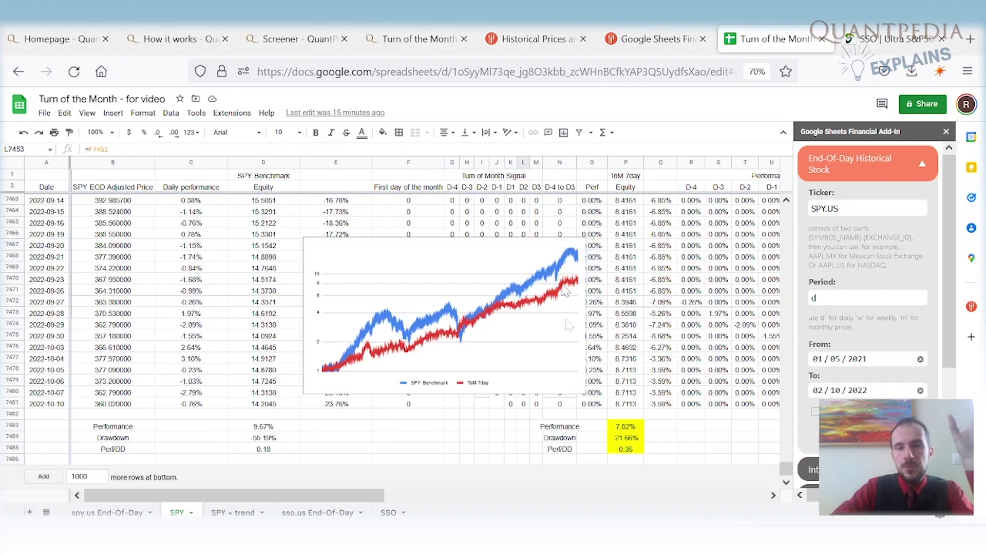
pyautogui.click(624, 437)
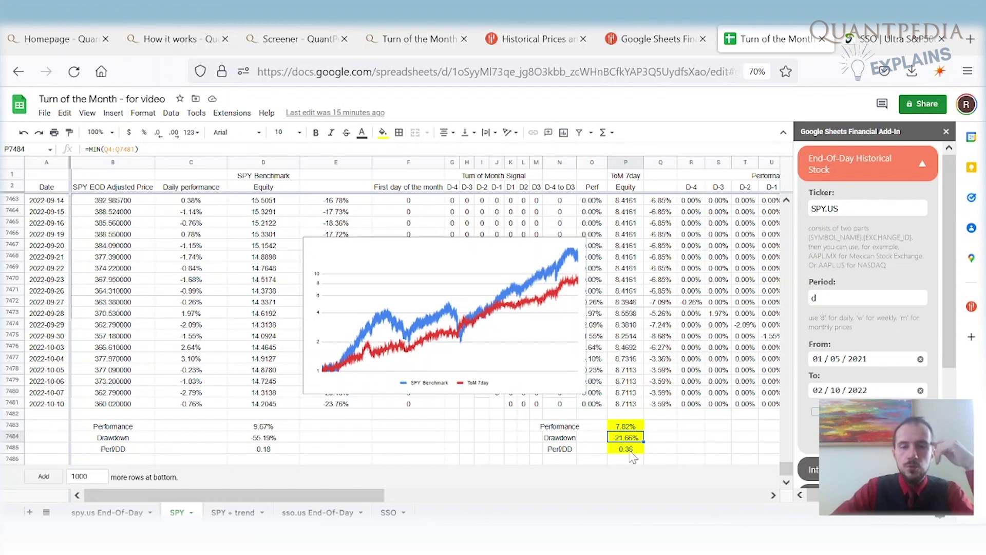
pyautogui.click(261, 451)
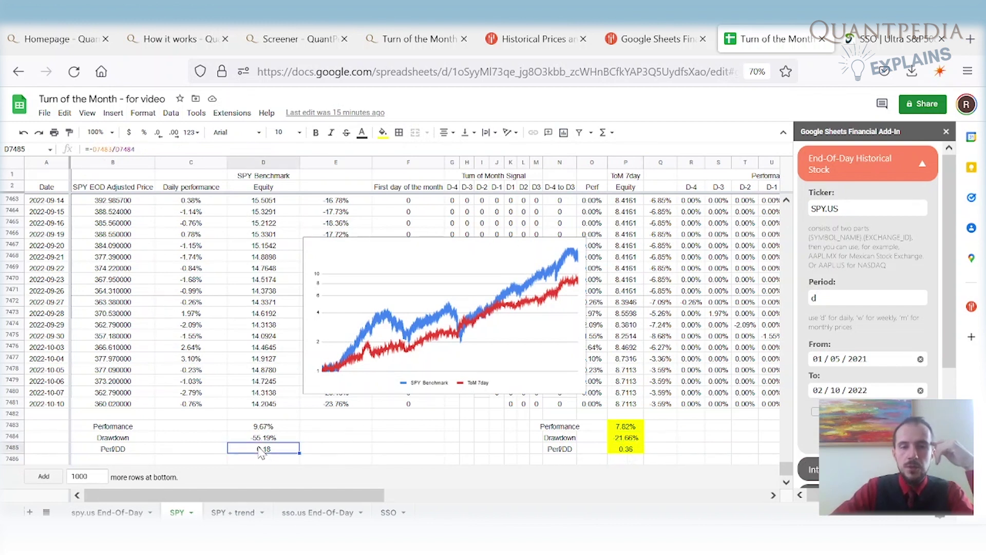
pyautogui.click(624, 454)
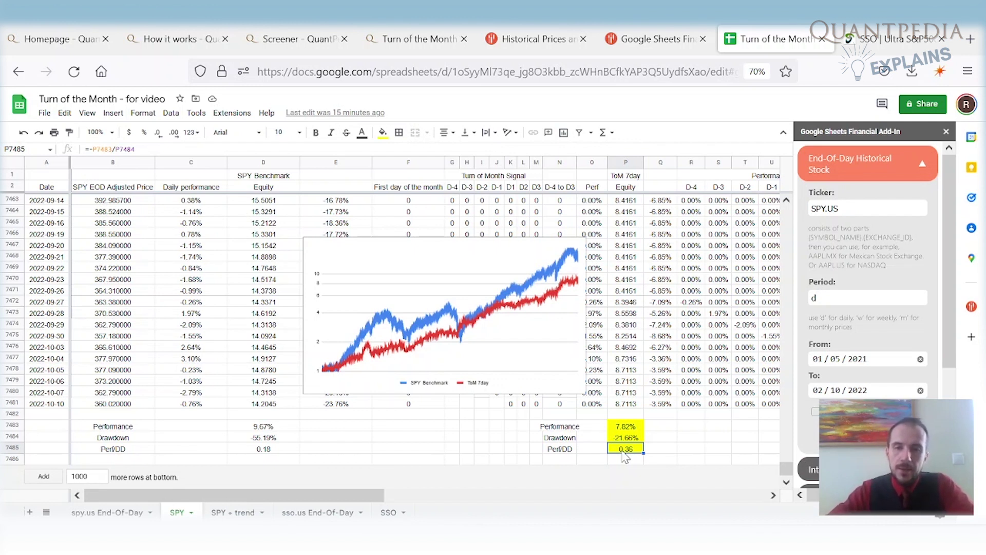
pyautogui.click(626, 427)
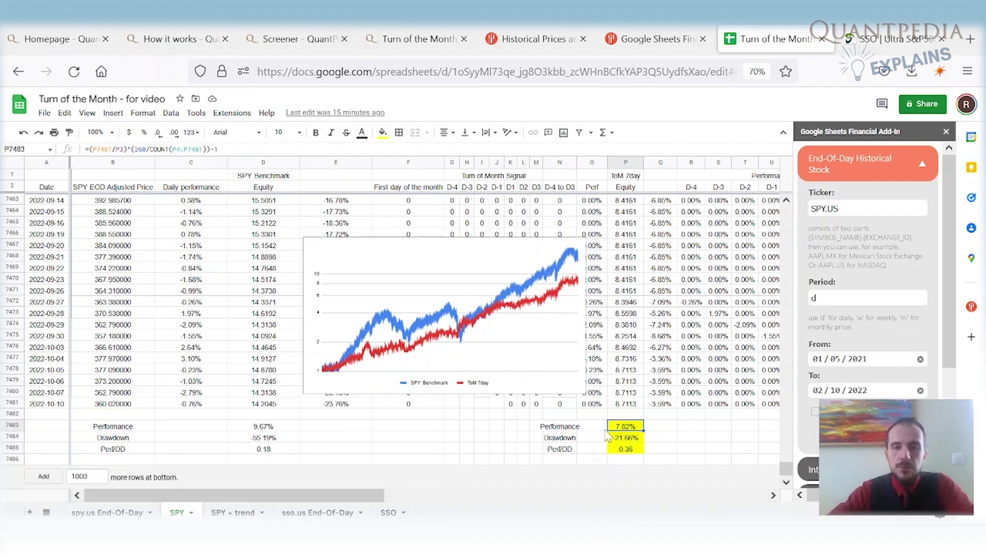
pyautogui.click(633, 450)
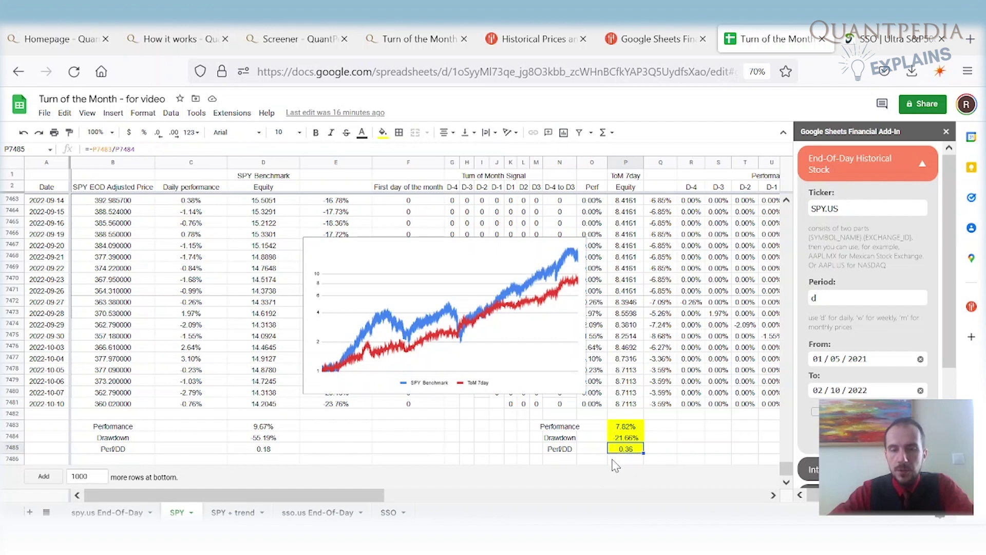
pyautogui.click(483, 240)
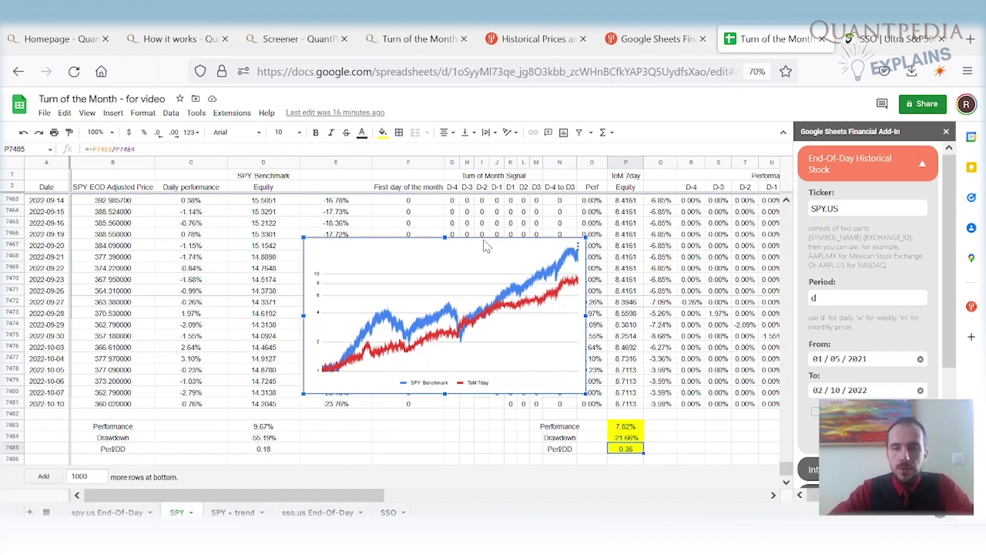
# Examine the individual-day performance formulas for D-4, D-3 and D-2 in row 7465 of the SPY sheet.
pyautogui.click(732, 496)
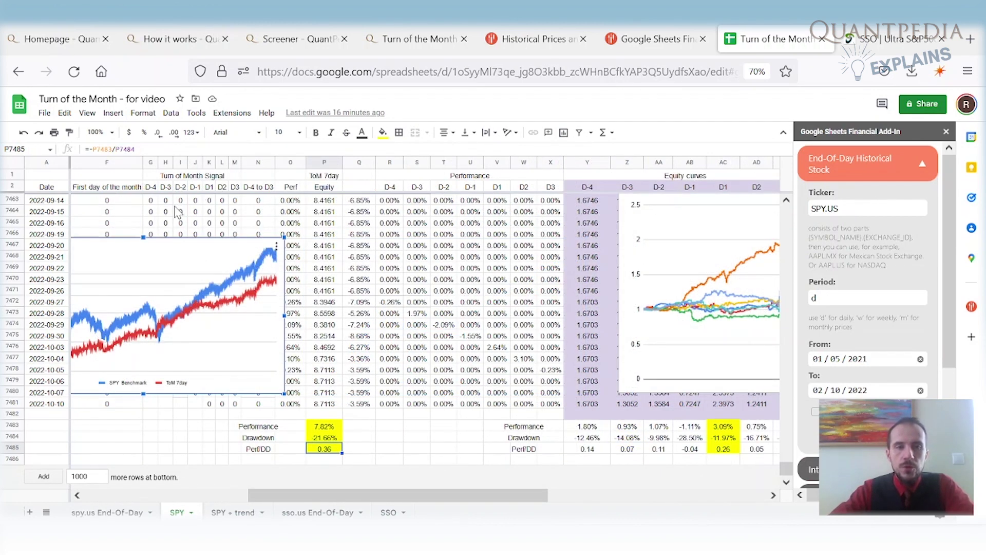
pyautogui.click(390, 224)
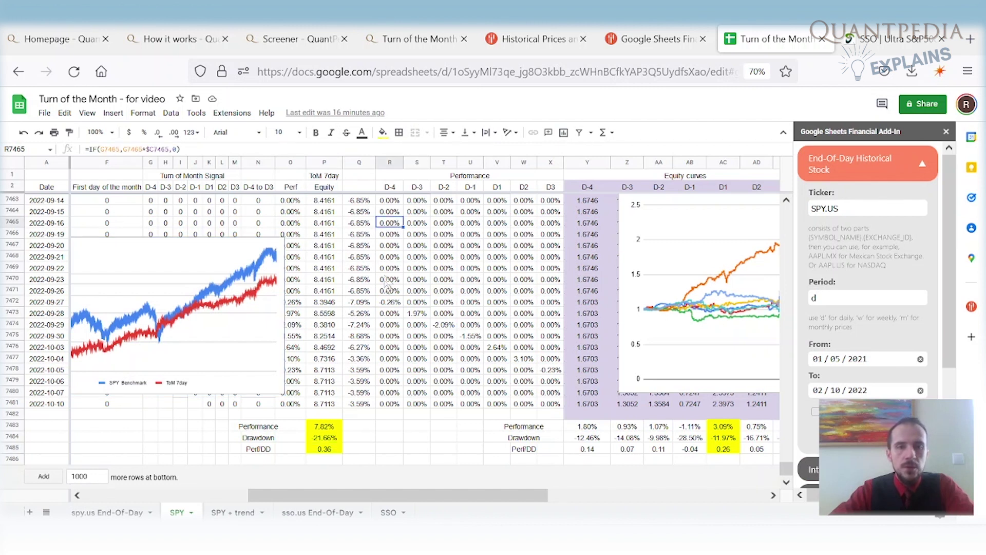
pyautogui.click(417, 226)
pyautogui.click(441, 224)
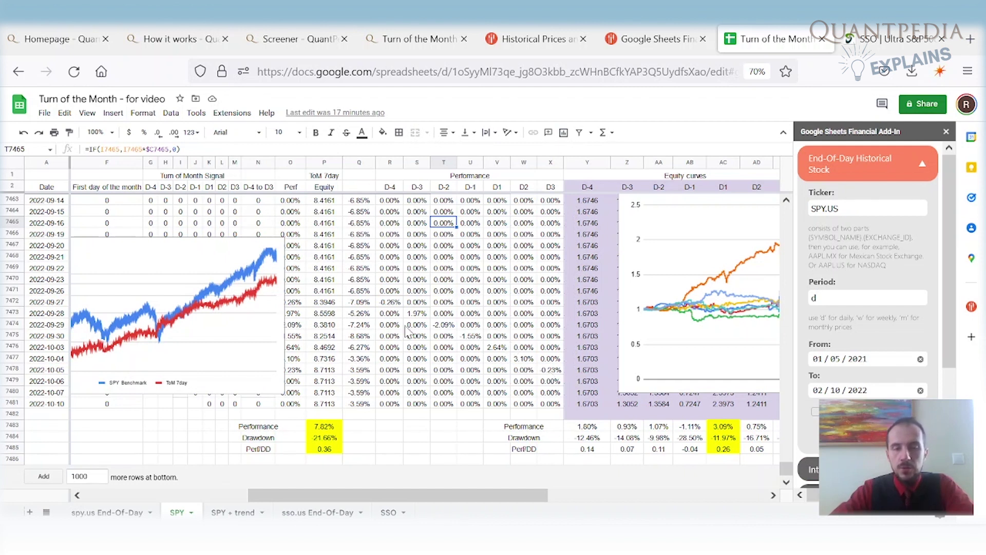
# Examine the individual days' equity curves and the D1 column's performance, drawdown and Perf/DD formulas.
pyautogui.moveTo(472, 500); pyautogui.dragTo(679, 498)
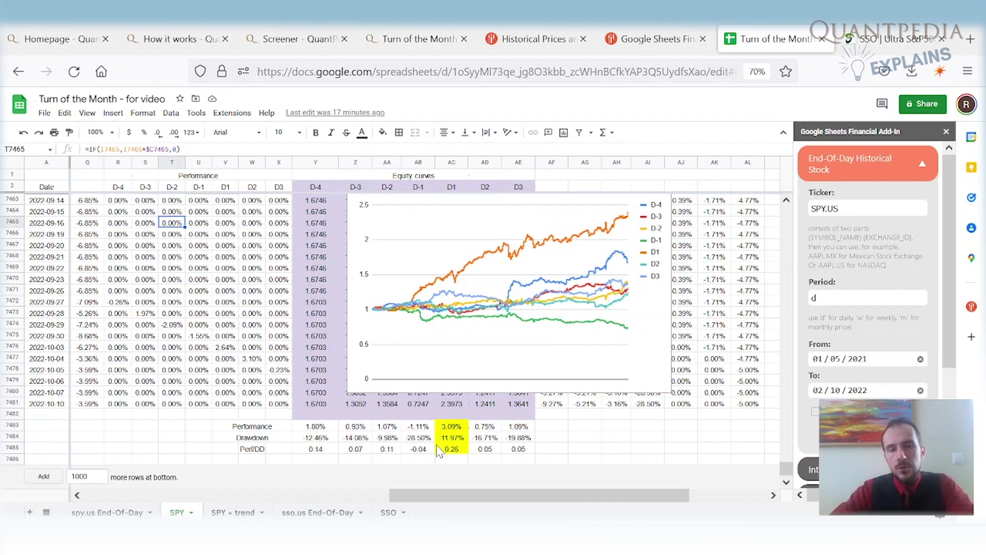
pyautogui.click(451, 427)
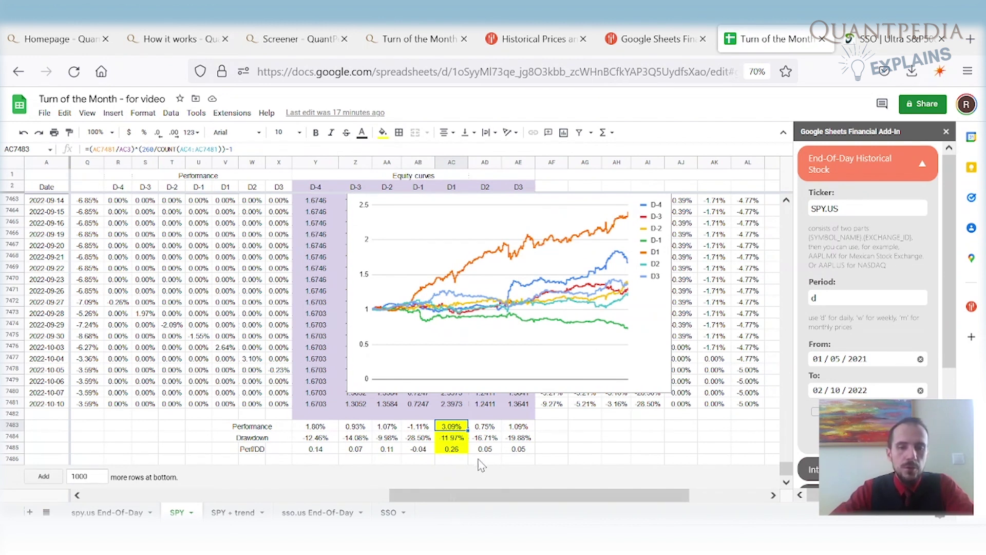
pyautogui.click(444, 439)
pyautogui.click(446, 450)
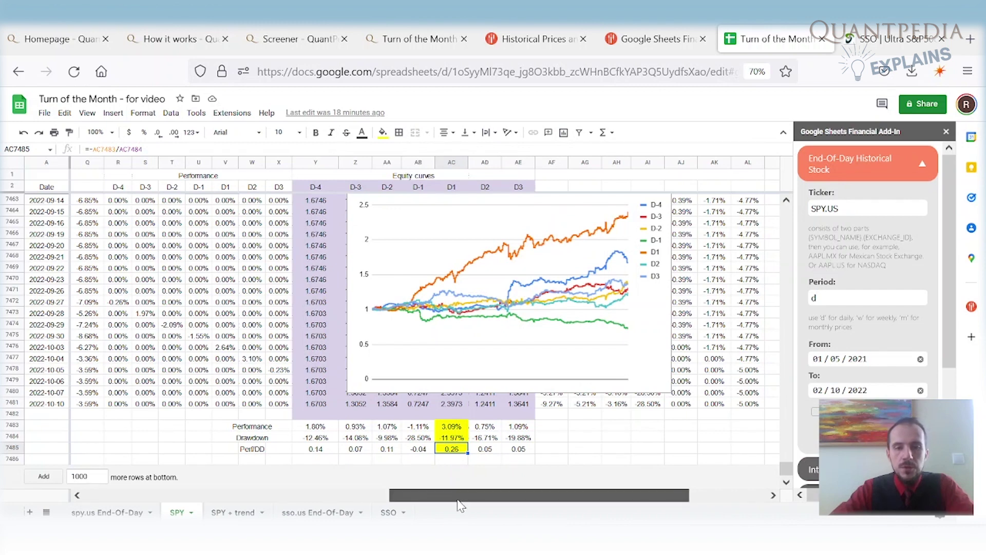
# Compare the individual days' performance, drawdown and Perf/DD results with the ToM 7day strategy's on the SPY sheet.
pyautogui.moveTo(464, 489); pyautogui.dragTo(377, 490)
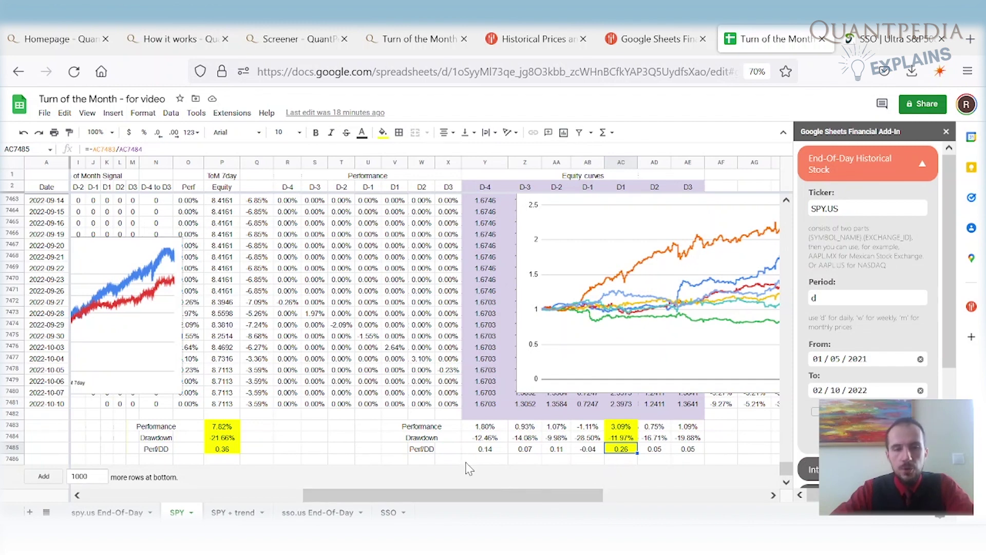
pyautogui.moveTo(332, 494); pyautogui.dragTo(365, 494)
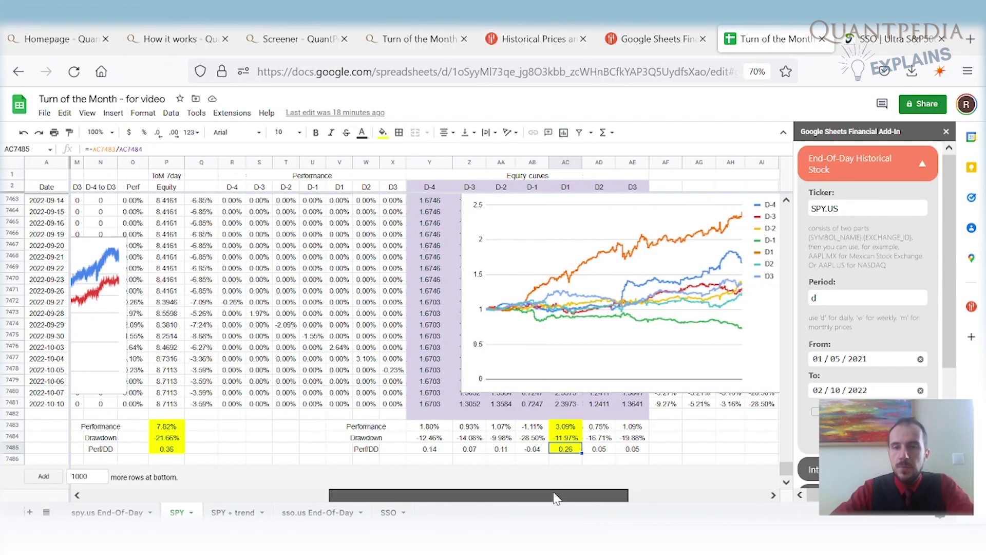
pyautogui.moveTo(561, 496); pyautogui.dragTo(563, 497)
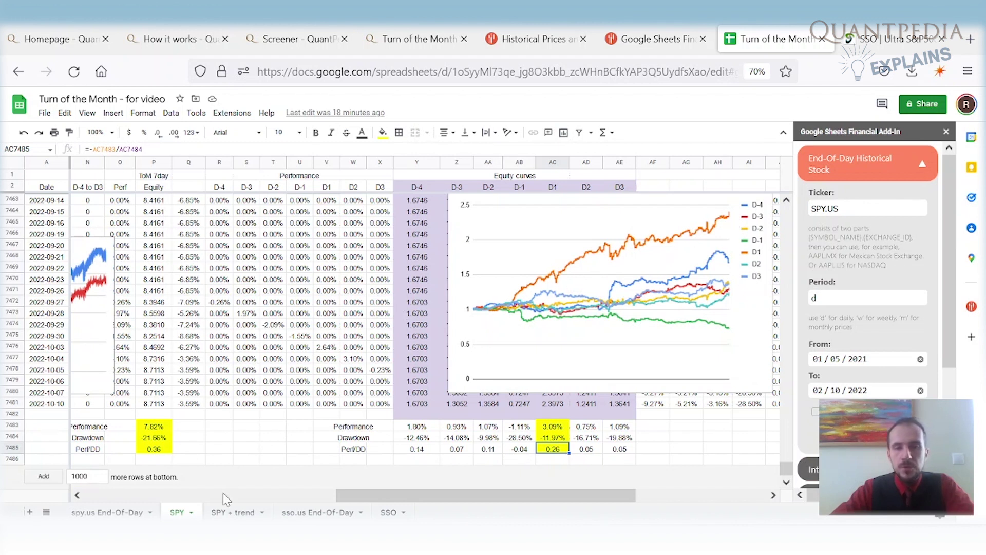
# Examine the benchmark's performance and drawdown formulas on the SPY + trend sheet.
pyautogui.click(225, 512)
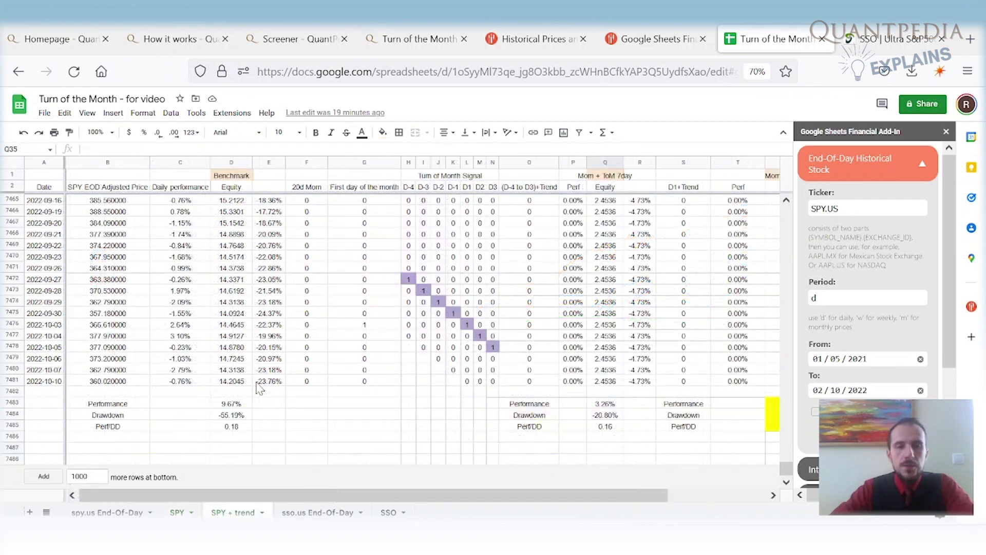
pyautogui.click(237, 403)
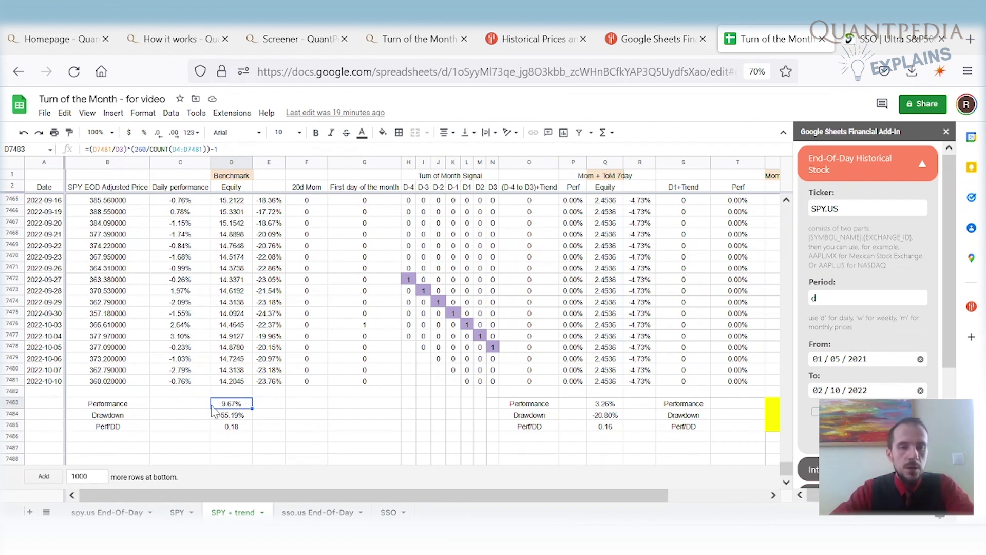
pyautogui.click(245, 418)
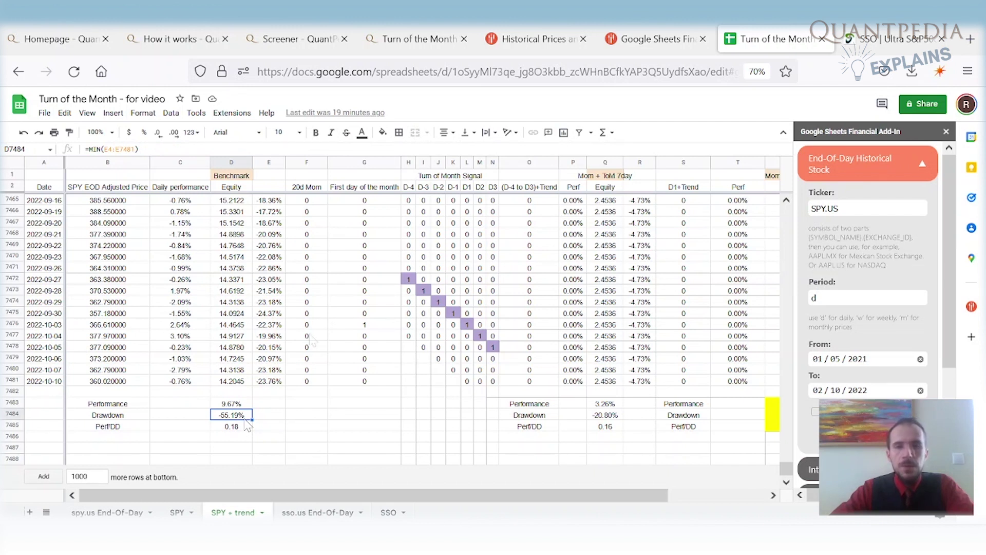
# Examine the 20d Mom formula for 2022-09-29 in row 7474, leaving it as it is.
pyautogui.click(309, 306)
pyautogui.press('Return')
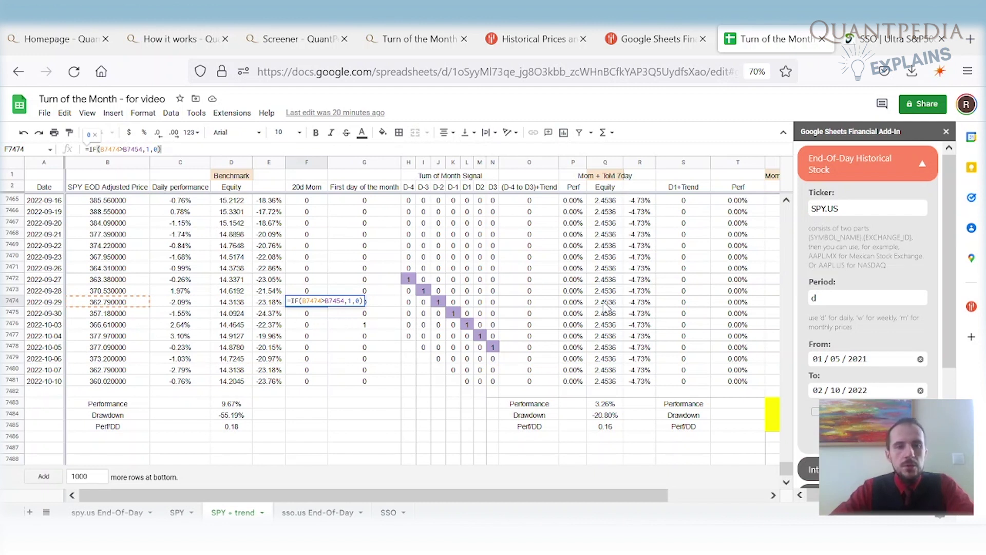
pyautogui.press('Escape')
# Examine how the (D-4 to D3)+Trend formula in row 7474 combines the turn-of-month signals with the previous day's momentum.
pyautogui.press('Right')
pyautogui.press('Right')
pyautogui.press('Right')
pyautogui.press('Right')
pyautogui.press('Right')
pyautogui.press('Right')
pyautogui.press('Right')
pyautogui.press('Right')
pyautogui.press('Right')
pyautogui.press('Return')
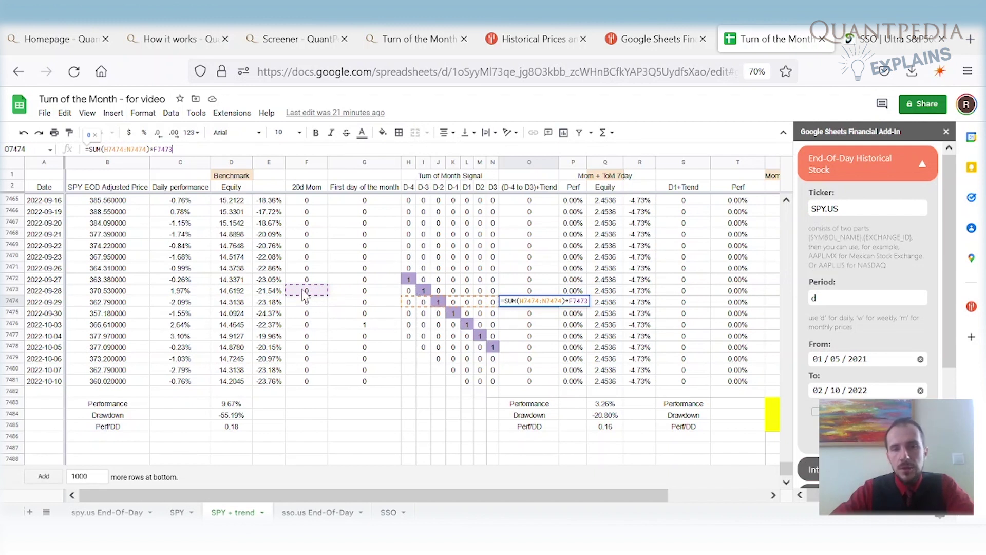
pyautogui.click(522, 336)
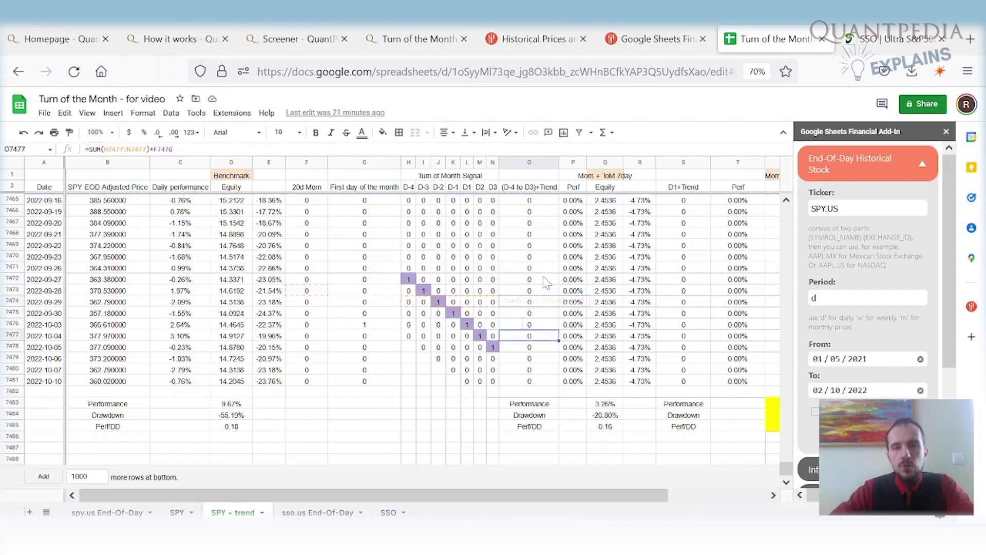
# Examine the (D-4 to D3)+Trend formula for 2022-08-01 and the 20d Mom formula for the day before it.
pyautogui.scroll(7, 546, 281)
pyautogui.scroll(7, 546, 282)
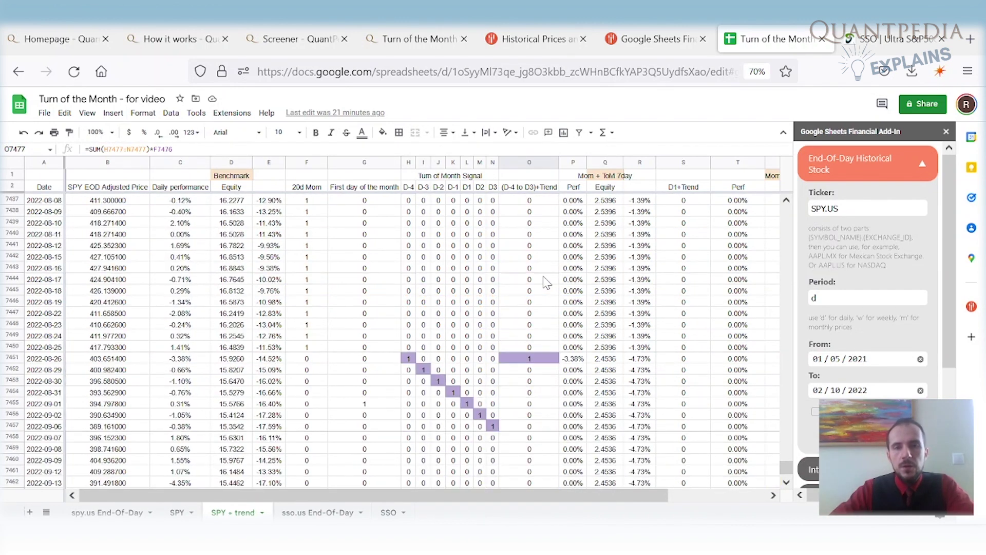
pyautogui.click(523, 301)
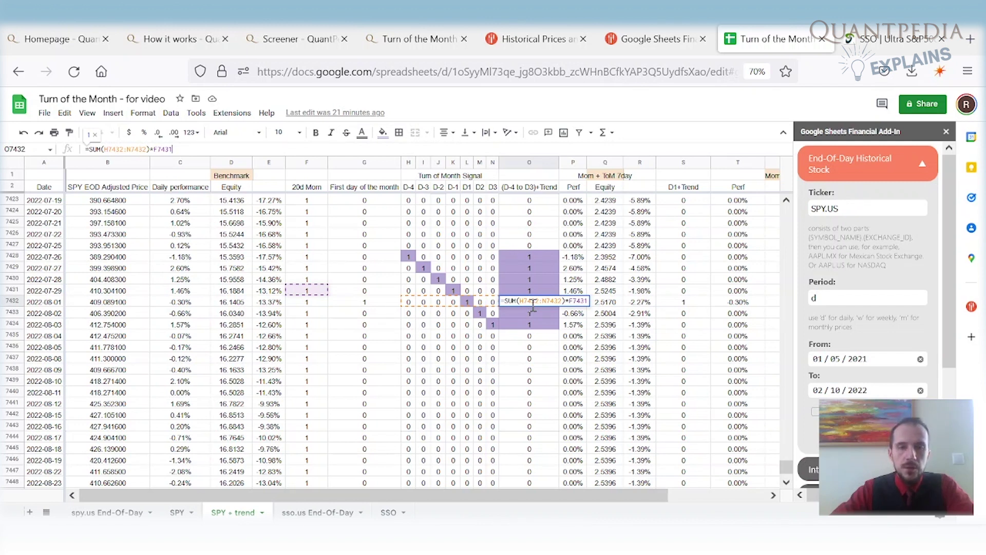
pyautogui.press('Return')
pyautogui.doubleClick(300, 290)
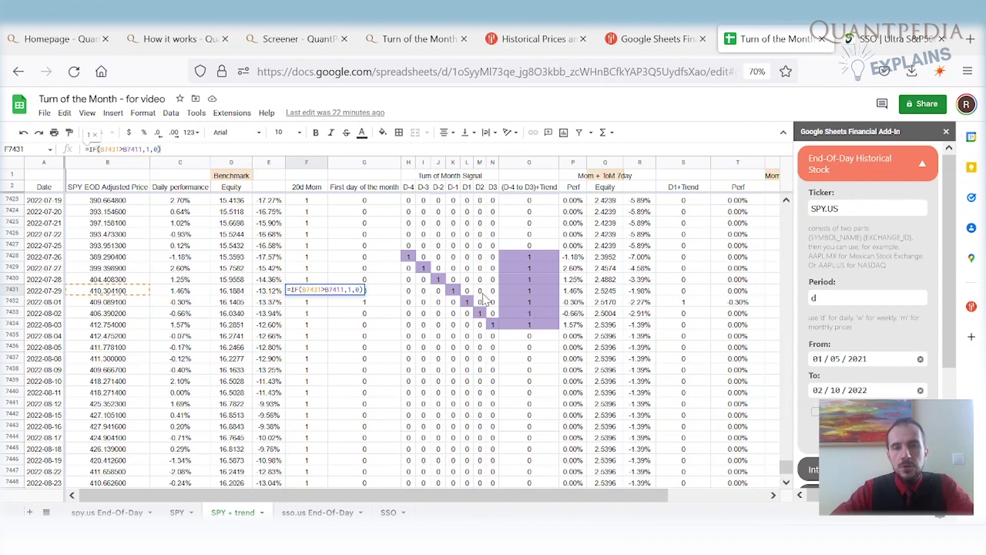
pyautogui.click(531, 301)
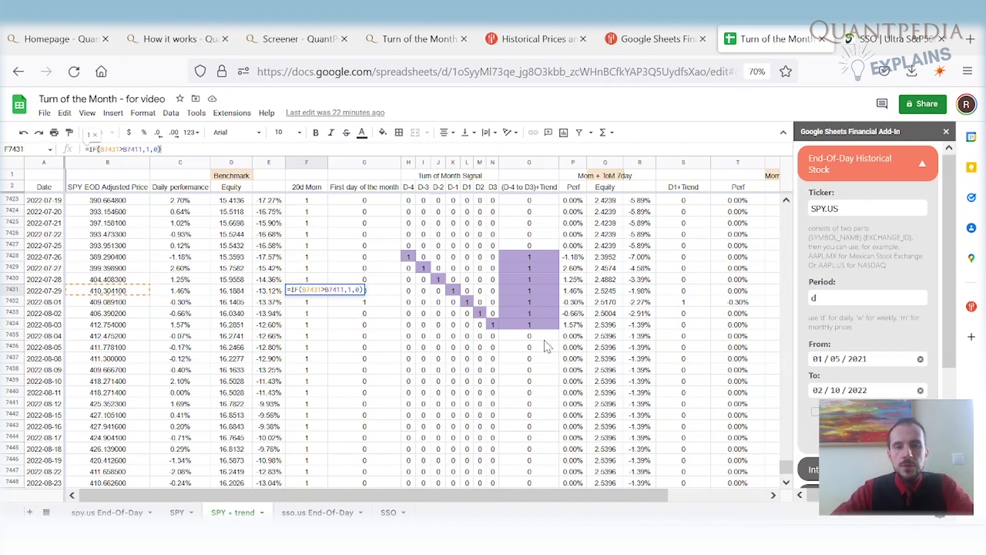
# Examine the Mom + ToM 7day strategy's performance formula alongside the Mom + ToM 1day results.
pyautogui.scroll(-10, 565, 329)
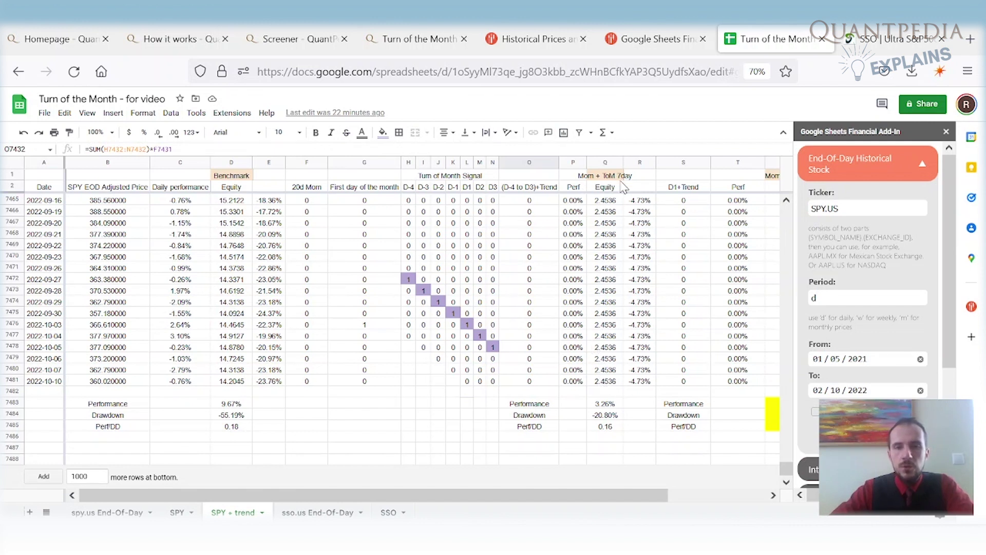
pyautogui.click(609, 406)
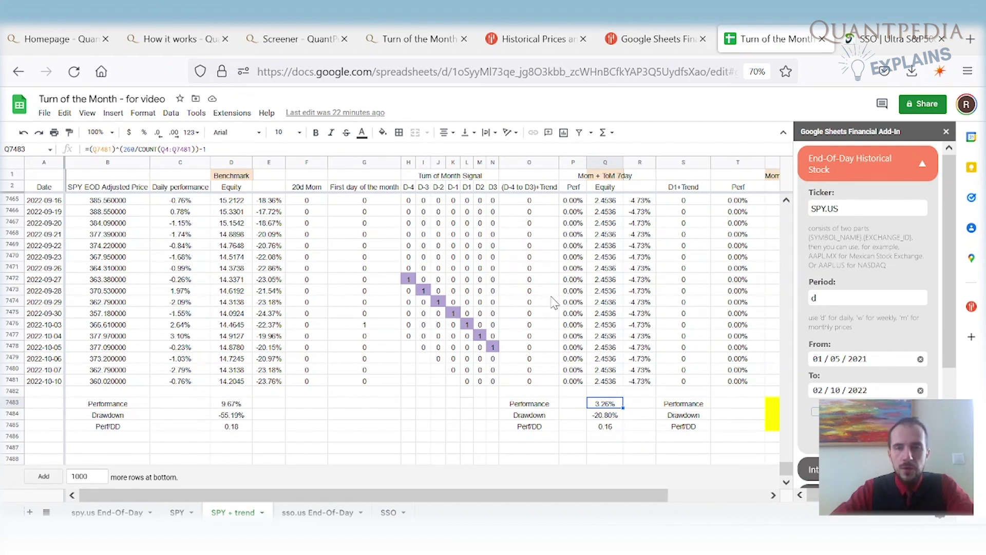
pyautogui.moveTo(630, 499); pyautogui.dragTo(761, 500)
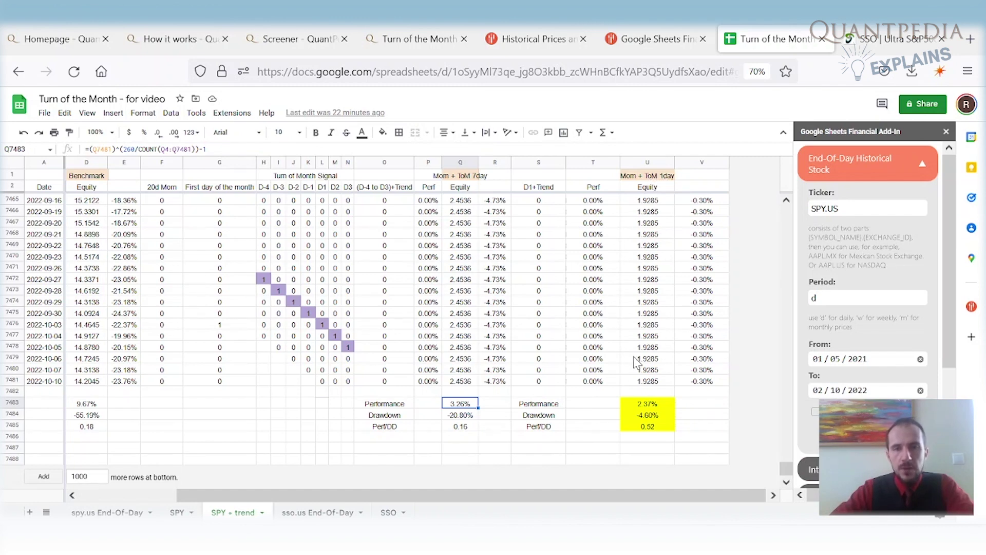
# Examine the D1+Trend signal, performance and equity columns and the Perf/DD formula of the Mom + ToM 1day strategy.
pyautogui.click(625, 335)
pyautogui.scroll(10, 625, 339)
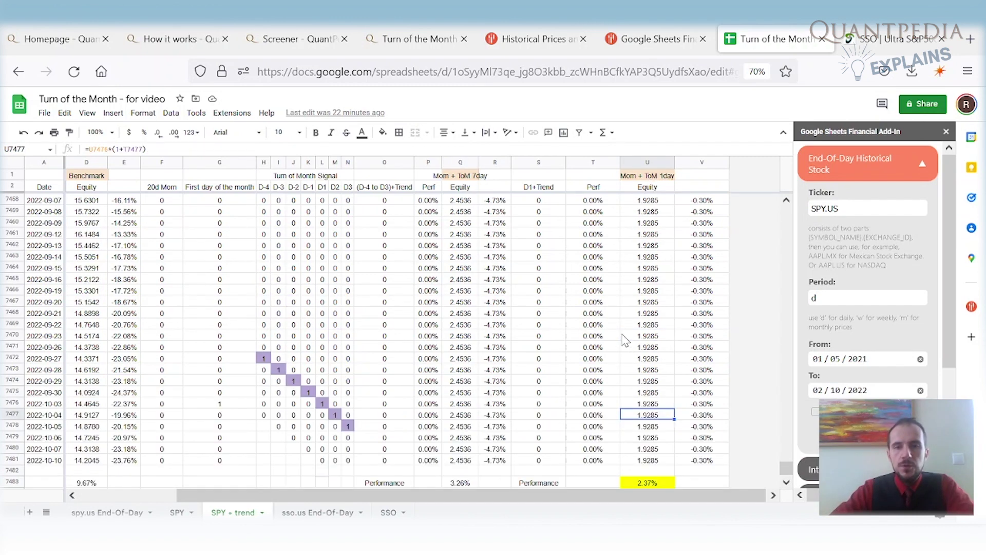
pyautogui.doubleClick(548, 303)
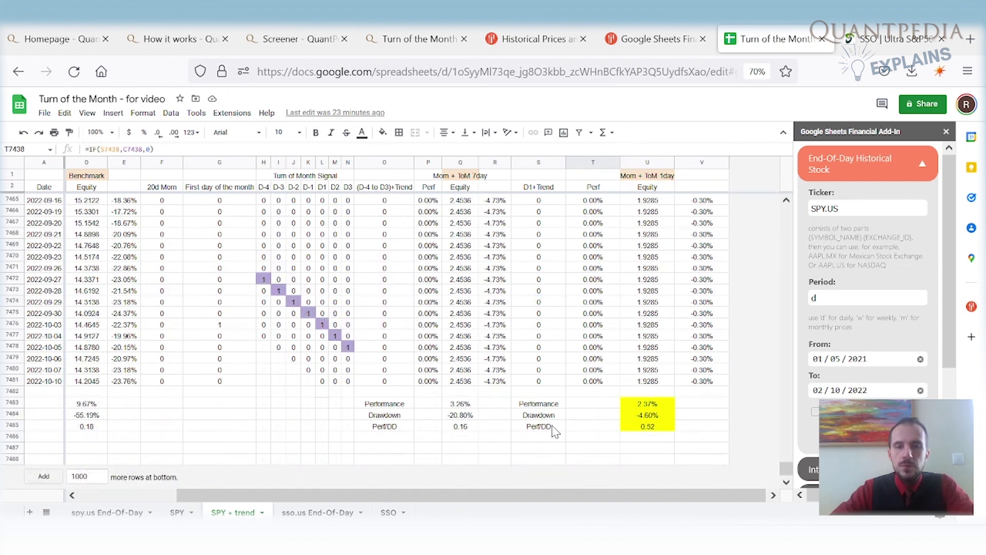
pyautogui.click(646, 429)
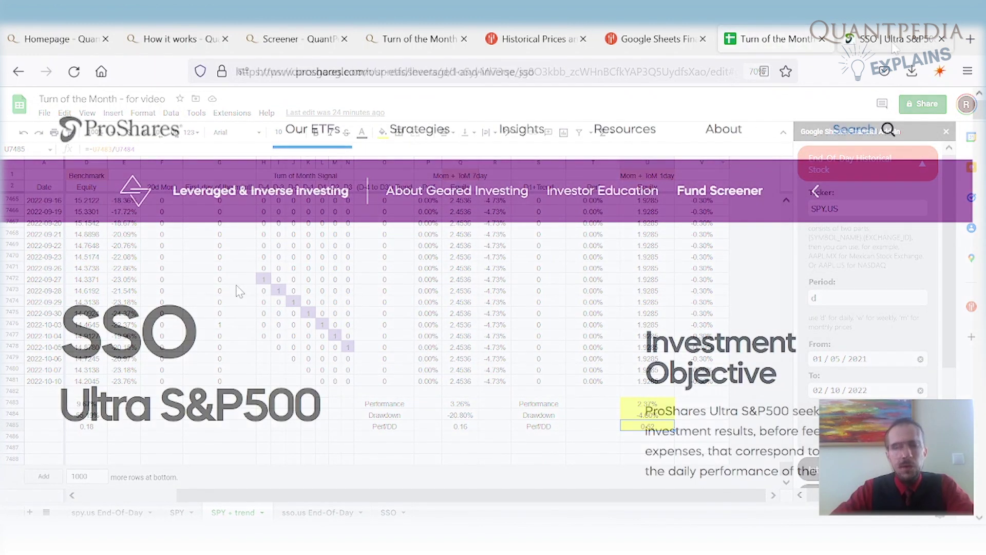
# Switch to the ProShares page for the SSO Ultra S&P500 ETF and review its name and web address.
pyautogui.scroll(-2, 158, 338)
pyautogui.moveTo(60, 336); pyautogui.dragTo(316, 353)
pyautogui.click(519, 77)
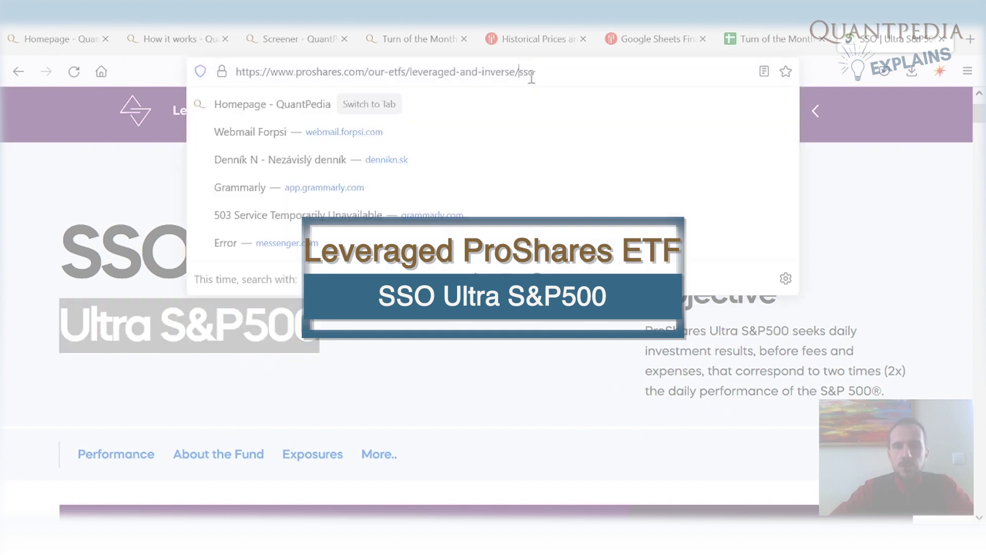
# Read the SSO fund's investment objective, including its daily leverage target and the S&P 500 reference index.
pyautogui.click(653, 352)
pyautogui.moveTo(654, 352); pyautogui.dragTo(728, 352)
pyautogui.moveTo(787, 351); pyautogui.dragTo(838, 351)
pyautogui.moveTo(720, 371); pyautogui.dragTo(853, 371)
pyautogui.moveTo(649, 390); pyautogui.dragTo(875, 391)
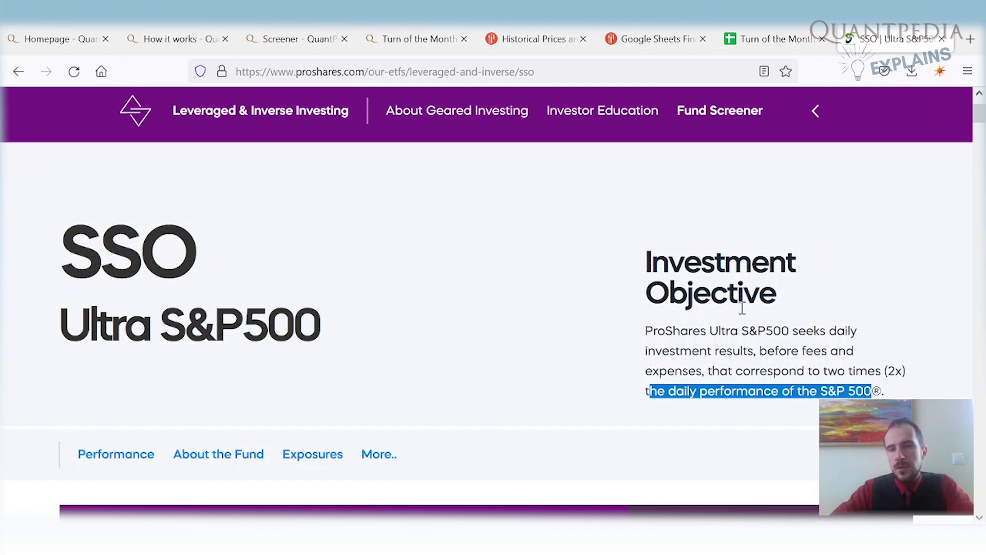
pyautogui.moveTo(819, 391); pyautogui.dragTo(875, 390)
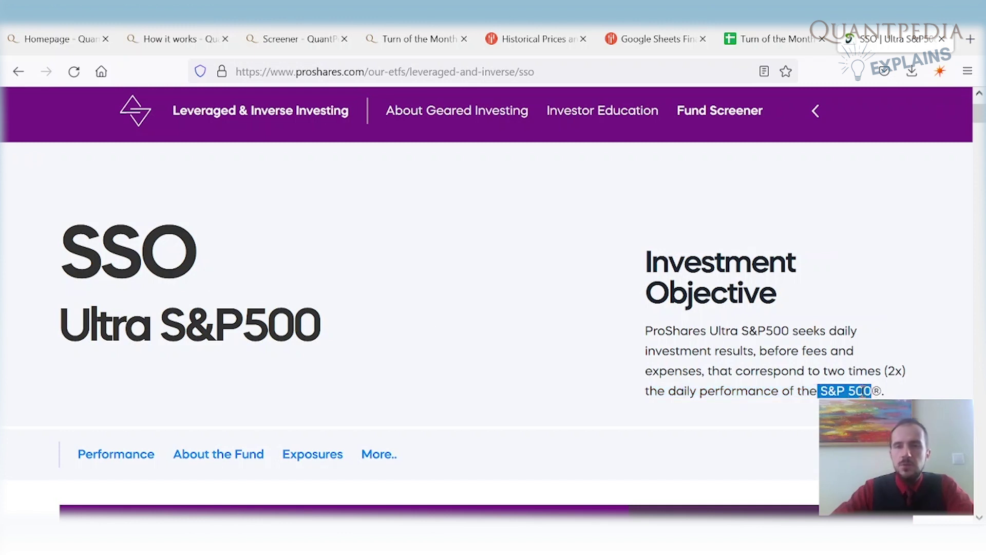
pyautogui.moveTo(645, 332); pyautogui.dragTo(870, 390)
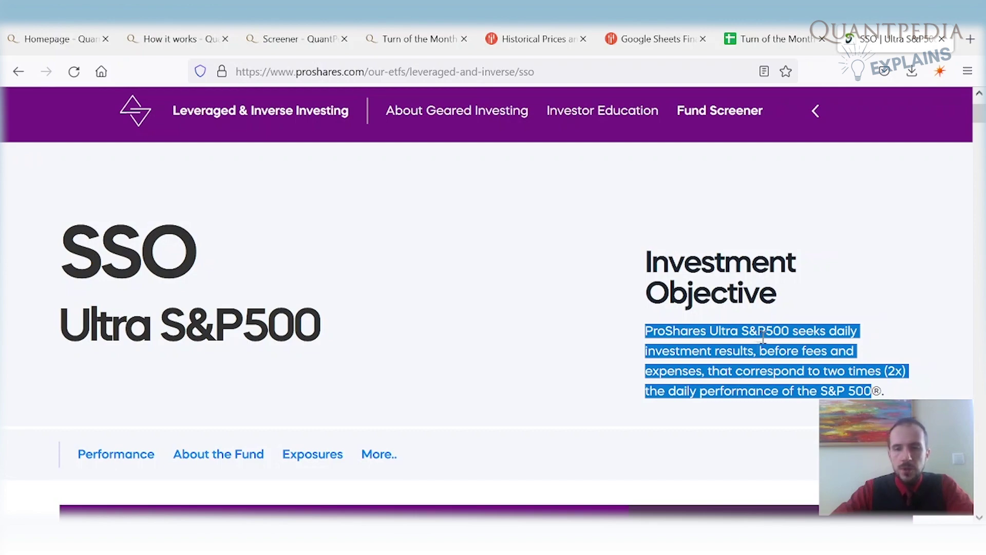
# Return to the Turn of the Month spreadsheet and set the End-Of-Day Historical Stock ticker to SSO.US.
pyautogui.click(776, 45)
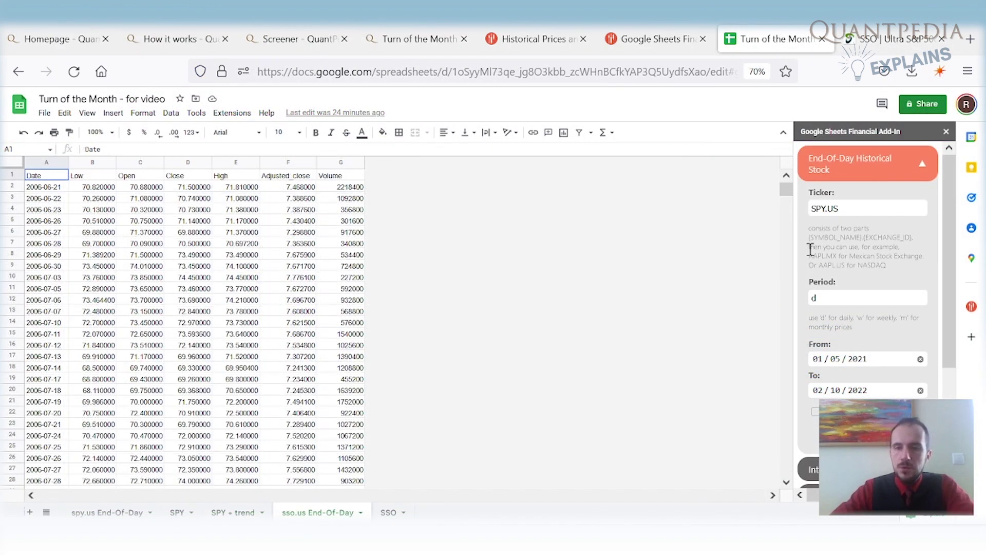
pyautogui.moveTo(811, 209); pyautogui.dragTo(831, 210)
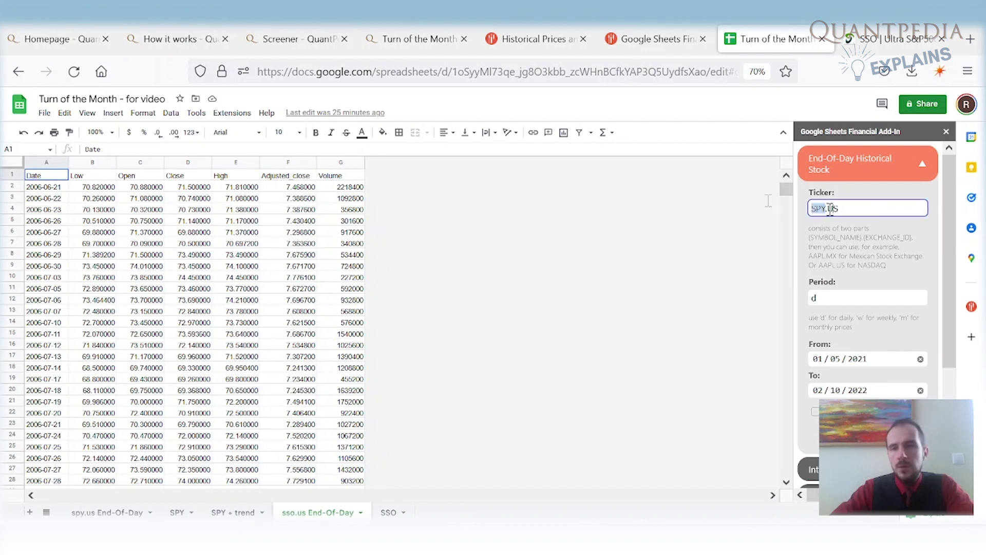
pyautogui.write('SSO')
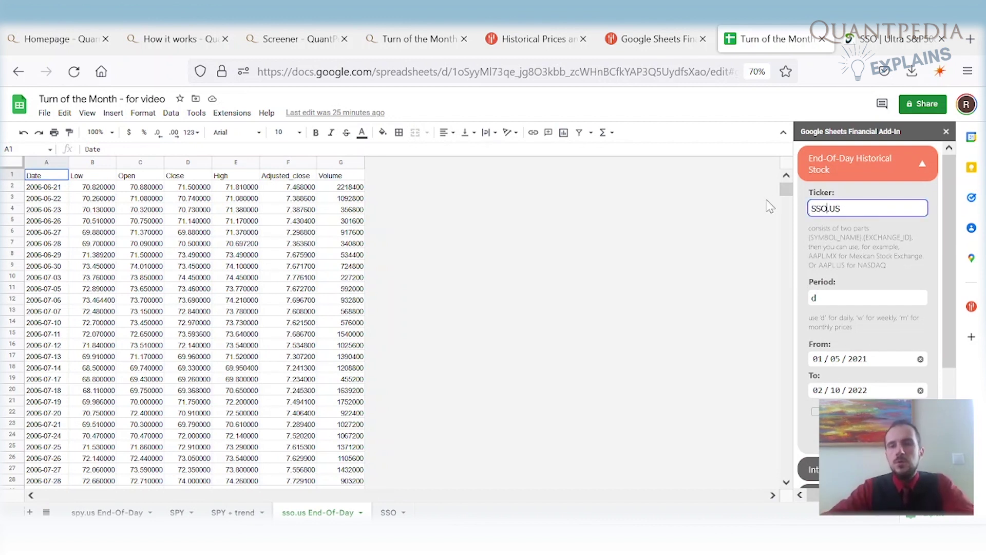
# Check the start date setting and the first available date in the sso.us End-Of-Day price data.
pyautogui.click(857, 359)
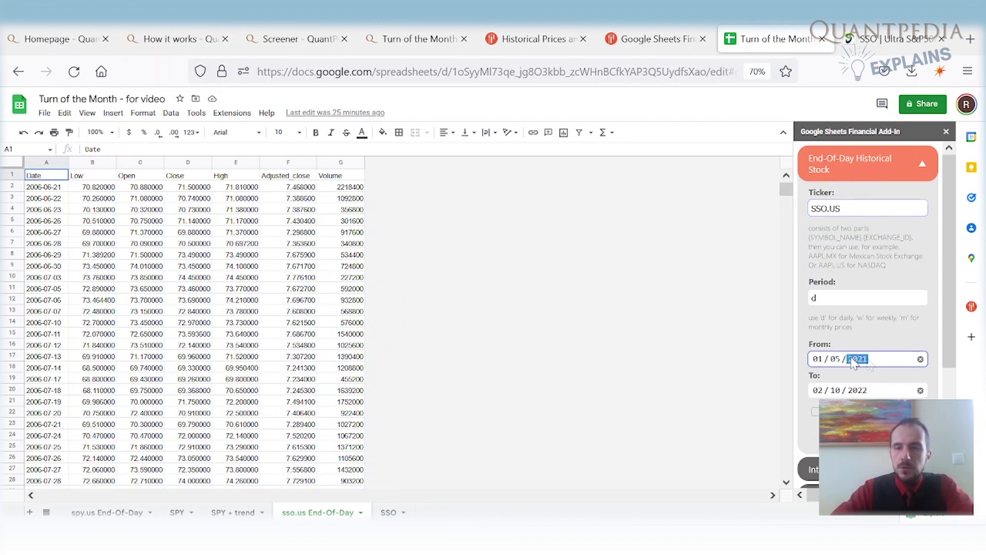
pyautogui.click(722, 370)
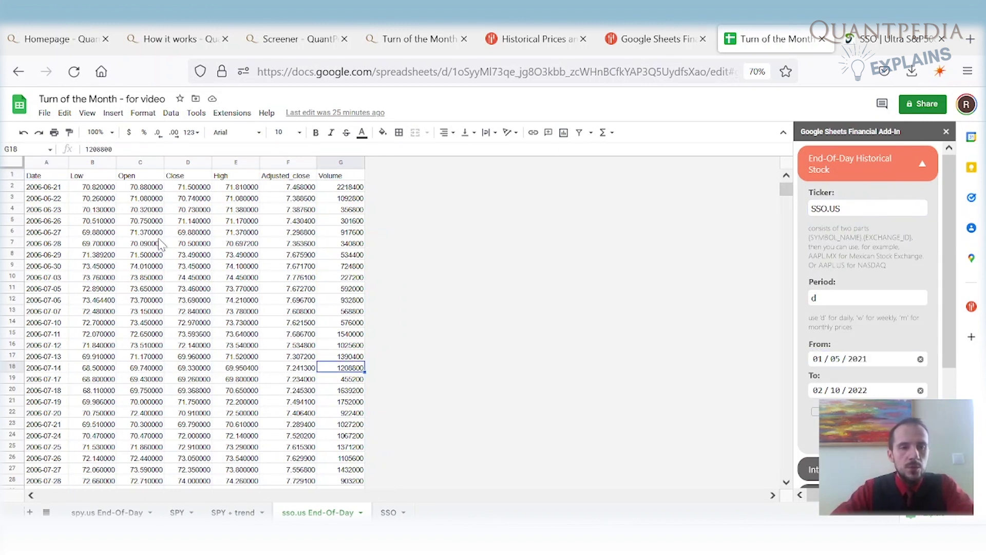
pyautogui.click(39, 189)
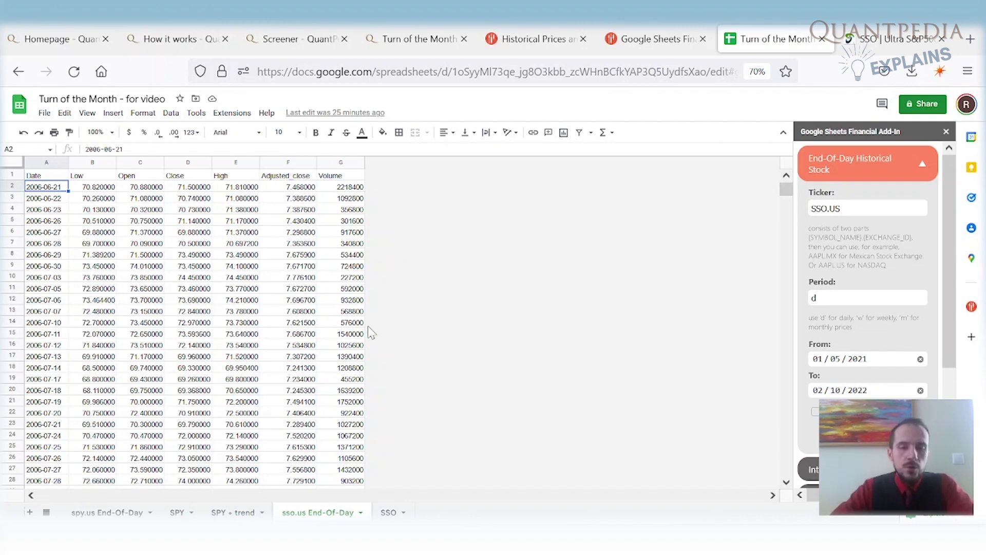
# Examine the SSO sheet's adjusted close and daily performance for 2022-09-26 and the first-day-of-month formula for 2022-10-03.
pyautogui.click(386, 511)
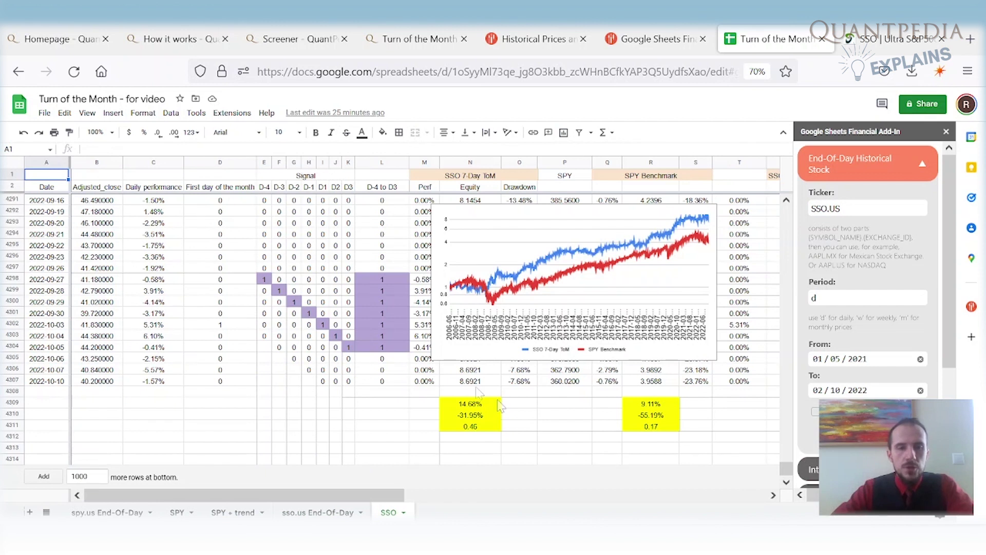
pyautogui.click(105, 268)
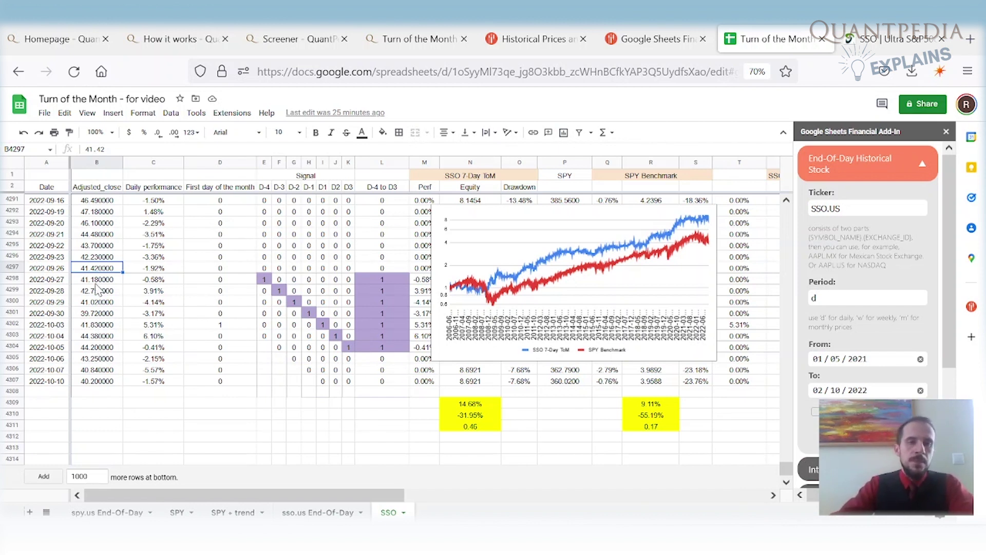
pyautogui.click(154, 268)
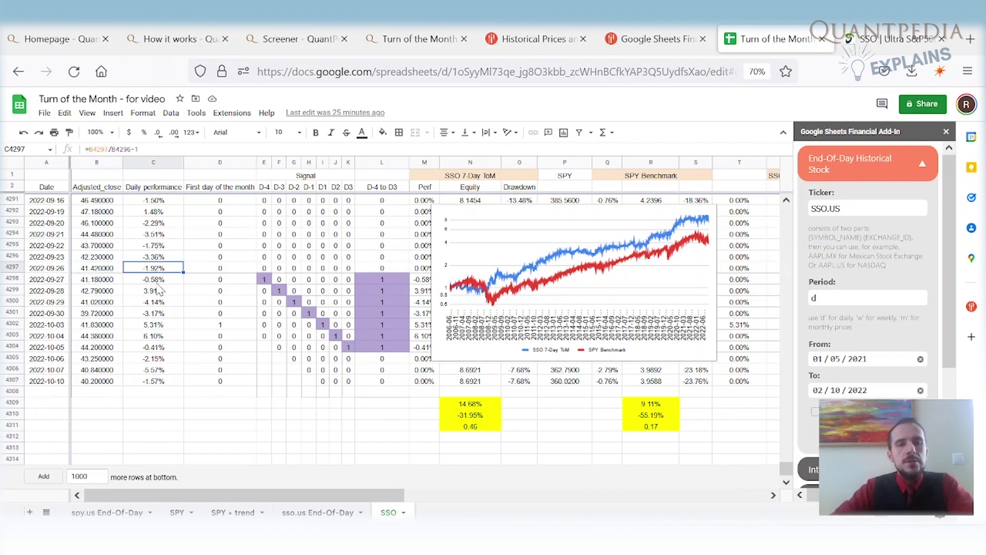
pyautogui.doubleClick(224, 325)
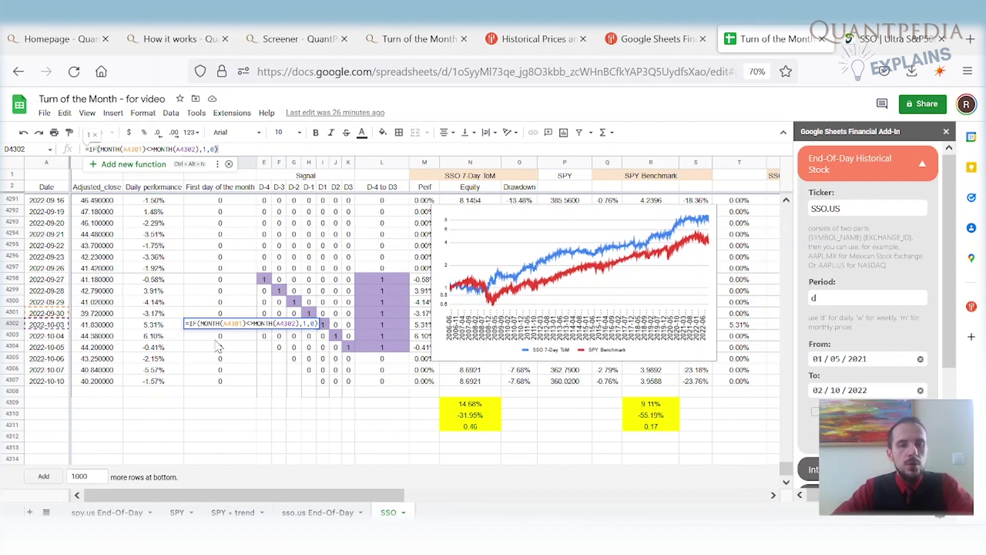
pyautogui.press('Escape')
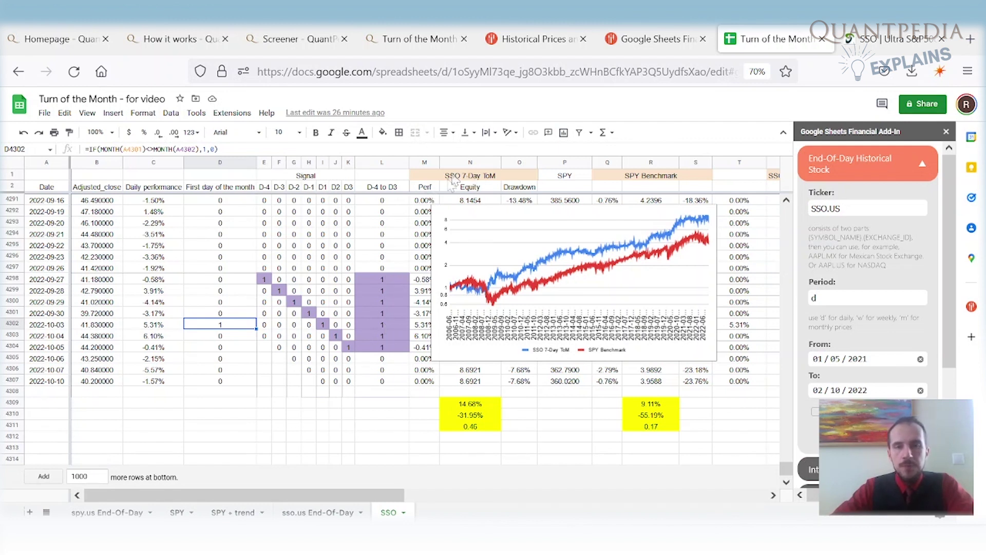
# Examine the SSO 7-Day ToM strategy's final equity, annualized return formula and return-to-drawdown ratio, and check the ticker used for the data.
pyautogui.click(469, 381)
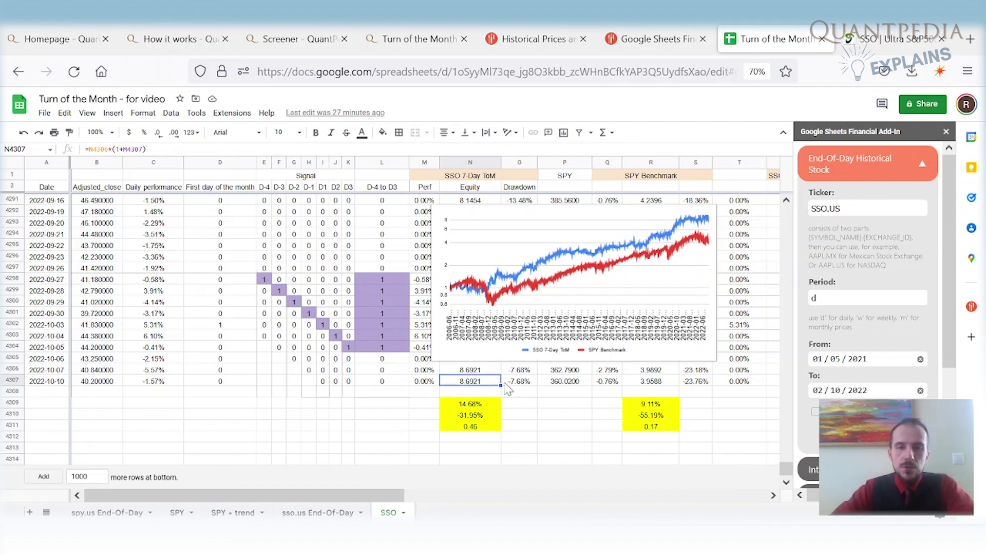
pyautogui.click(468, 406)
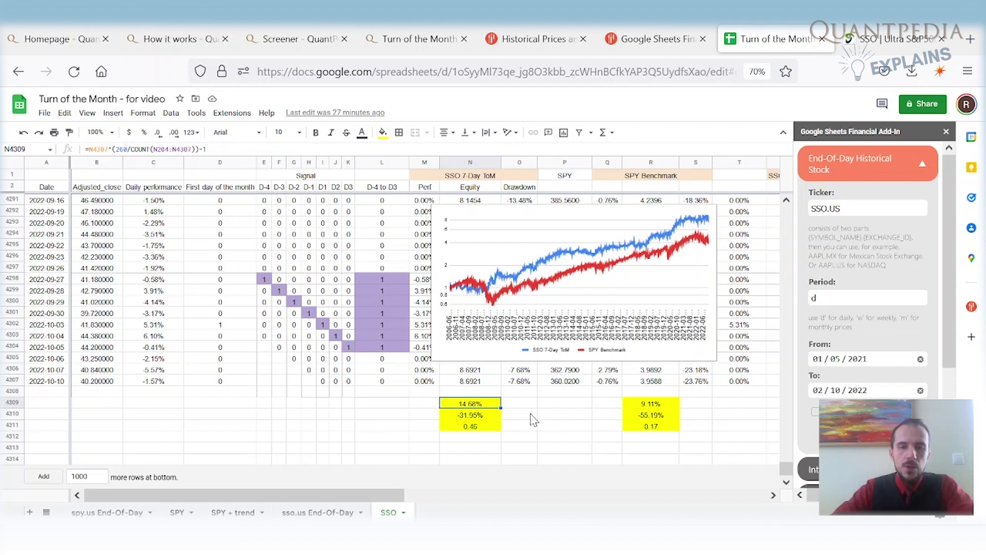
pyautogui.click(477, 428)
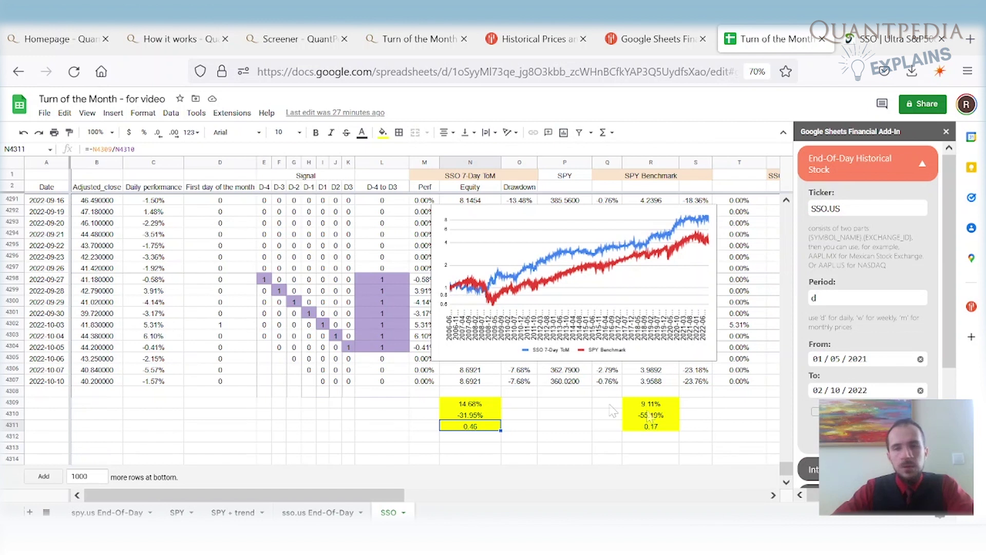
pyautogui.tripleClick(831, 209)
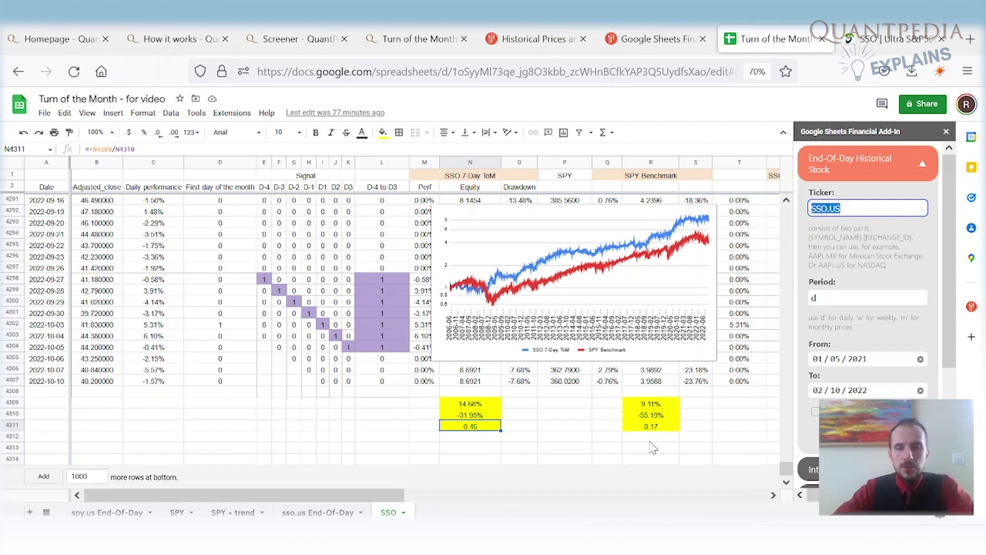
# Examine the annualized return, maximum drawdown and return-to-drawdown ratio of the SSO 1-Day ToM + Mom strategy.
pyautogui.click(378, 496)
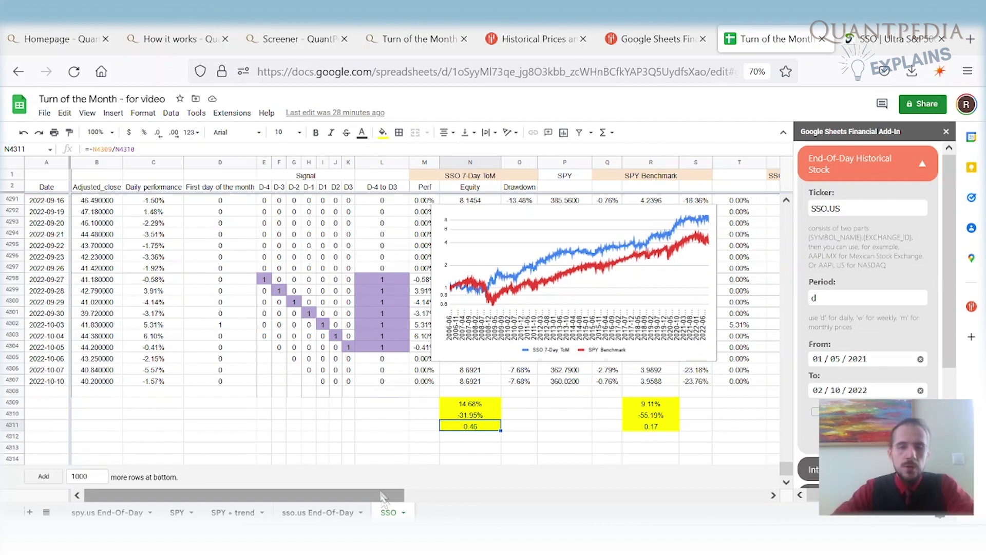
pyautogui.moveTo(347, 501); pyautogui.dragTo(735, 499)
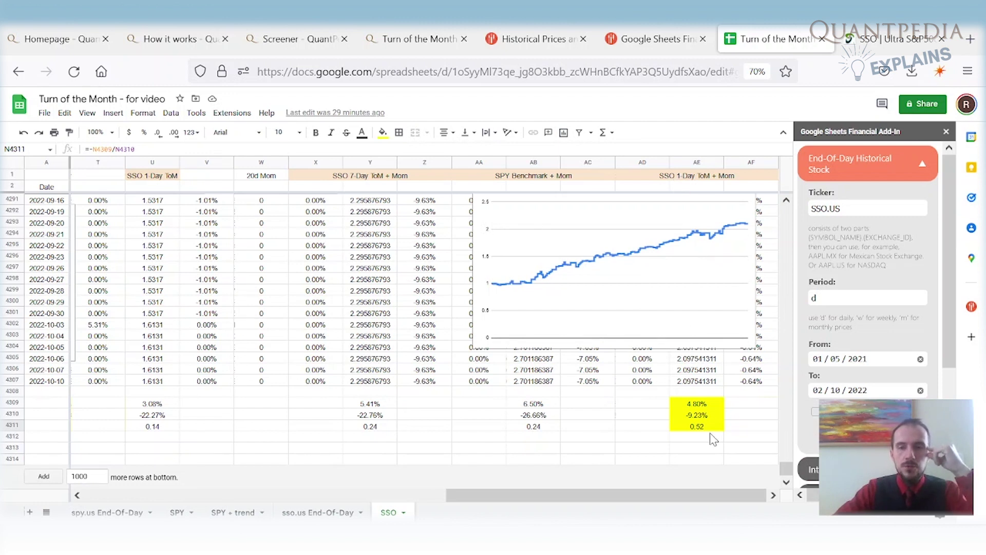
pyautogui.click(698, 405)
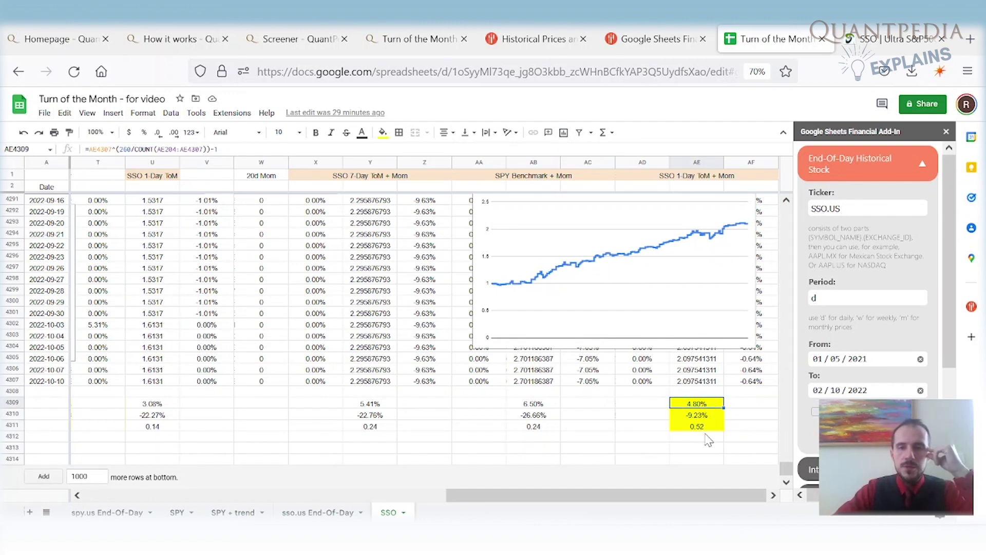
pyautogui.click(686, 418)
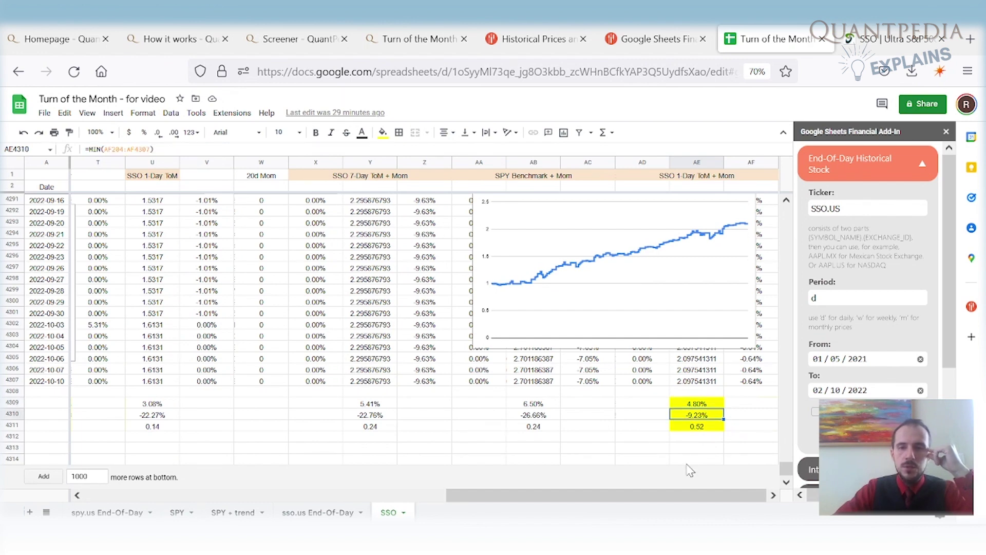
pyautogui.press('Down')
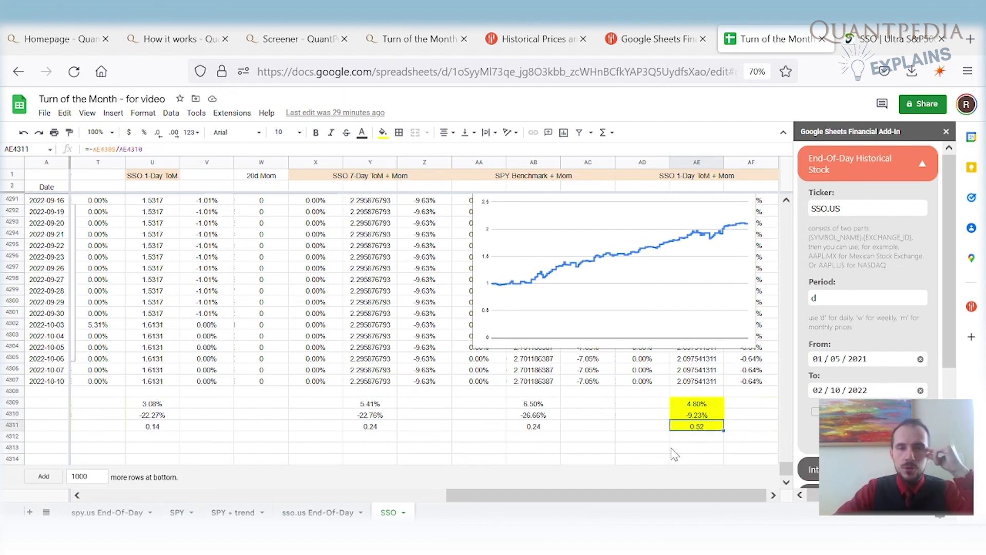
# Compare the SPY Benchmark's summary statistics with the annualized return and maximum drawdown of SSO 1-Day ToM + Mom.
pyautogui.moveTo(706, 496); pyautogui.dragTo(635, 498)
pyautogui.click(773, 498)
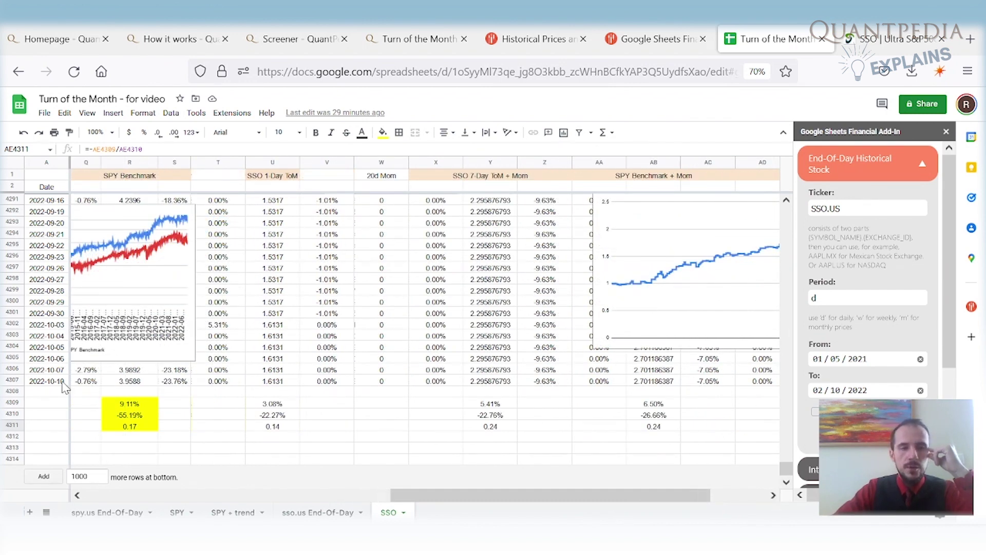
pyautogui.click(773, 495)
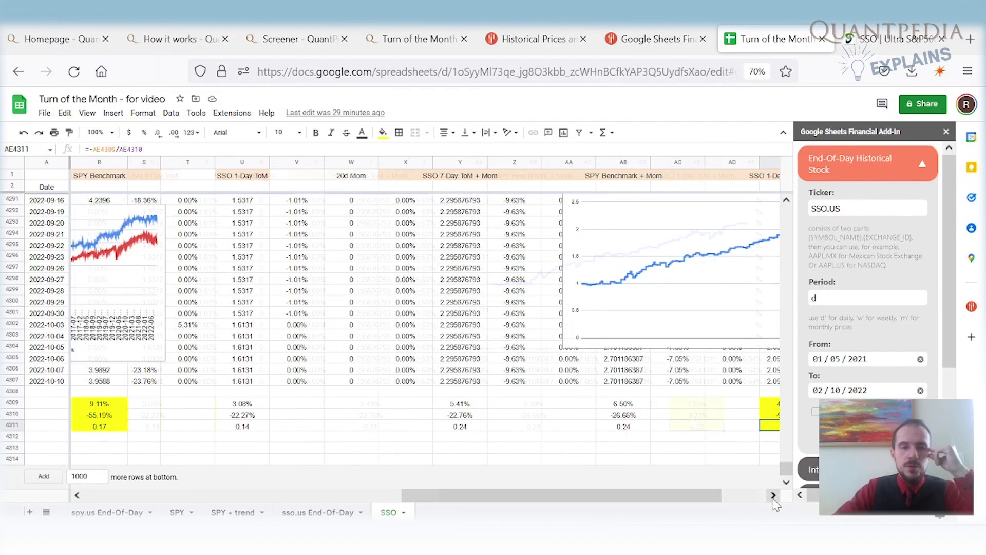
pyautogui.click(773, 496)
pyautogui.press('Up')
pyautogui.press('Up')
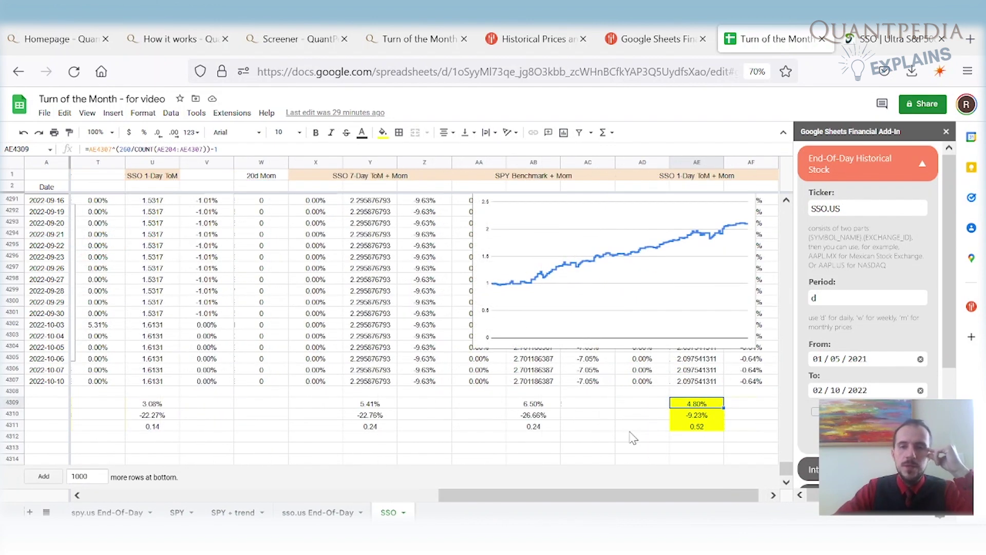
pyautogui.press('Down')
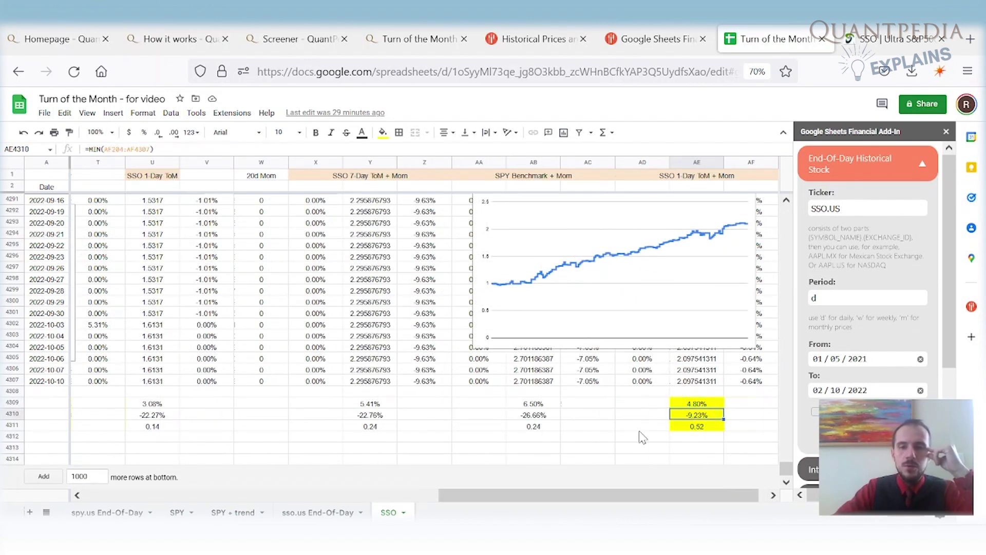